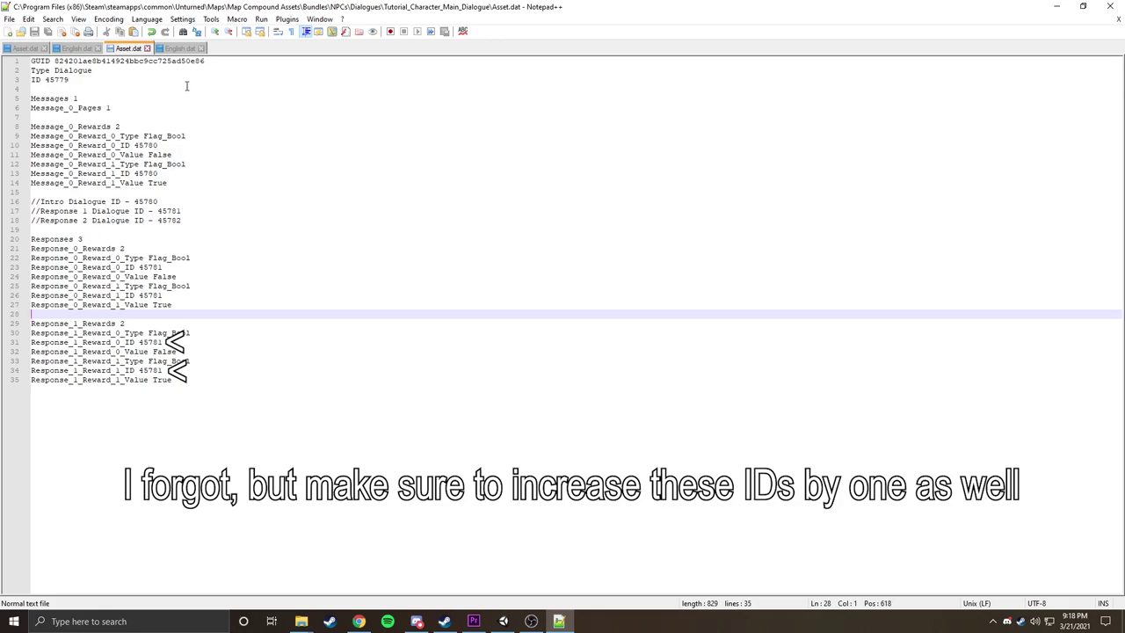
Step: Switch to English.dat and place the cursor at the end of the Goodbye line
click(179, 48)
click(155, 97)
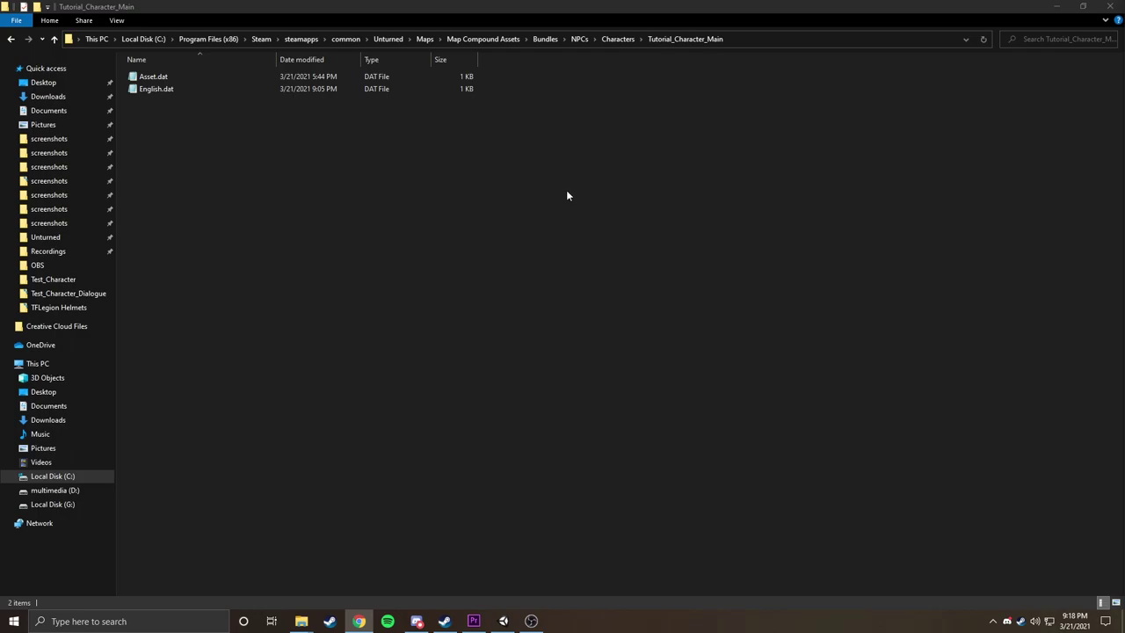
Step: Jump to the Bundles folder using the Explorer address-bar breadcrumb
click(554, 39)
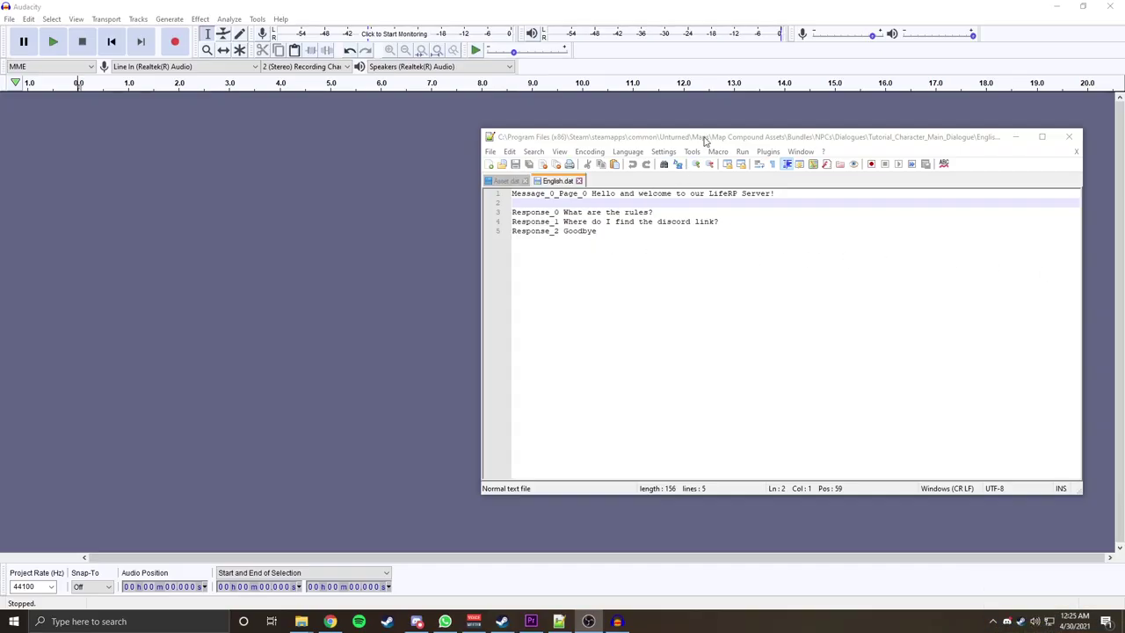
Step: Reposition the editor and highlight English.dat's welcome message and its three responses
mouse_move(717, 138)
mouse_down()
mouse_move(560, 122)
mouse_move(630, 95)
mouse_move(662, 98)
mouse_move(542, 128)
mouse_move(574, 117)
mouse_move(713, 143)
mouse_up()
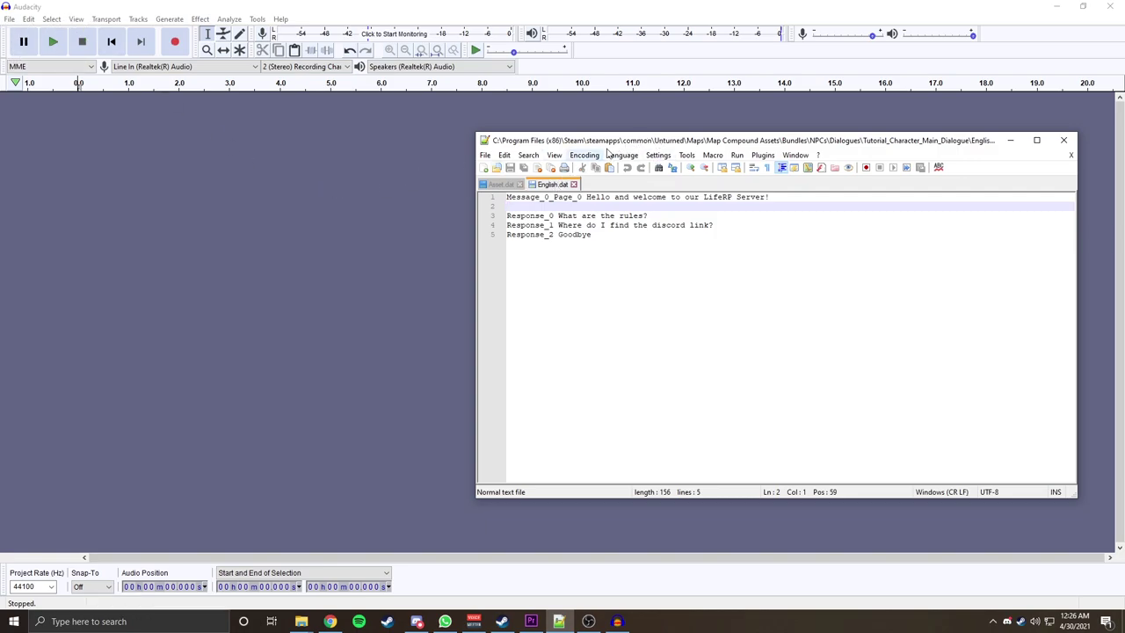
drag(651, 144, 605, 137)
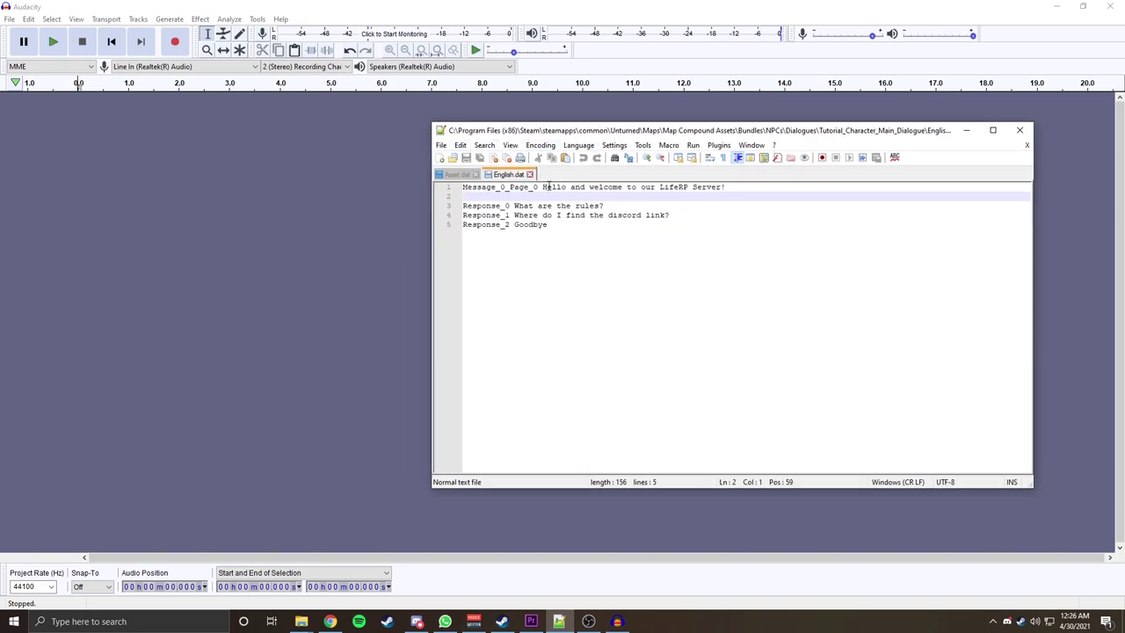
drag(746, 187, 544, 190)
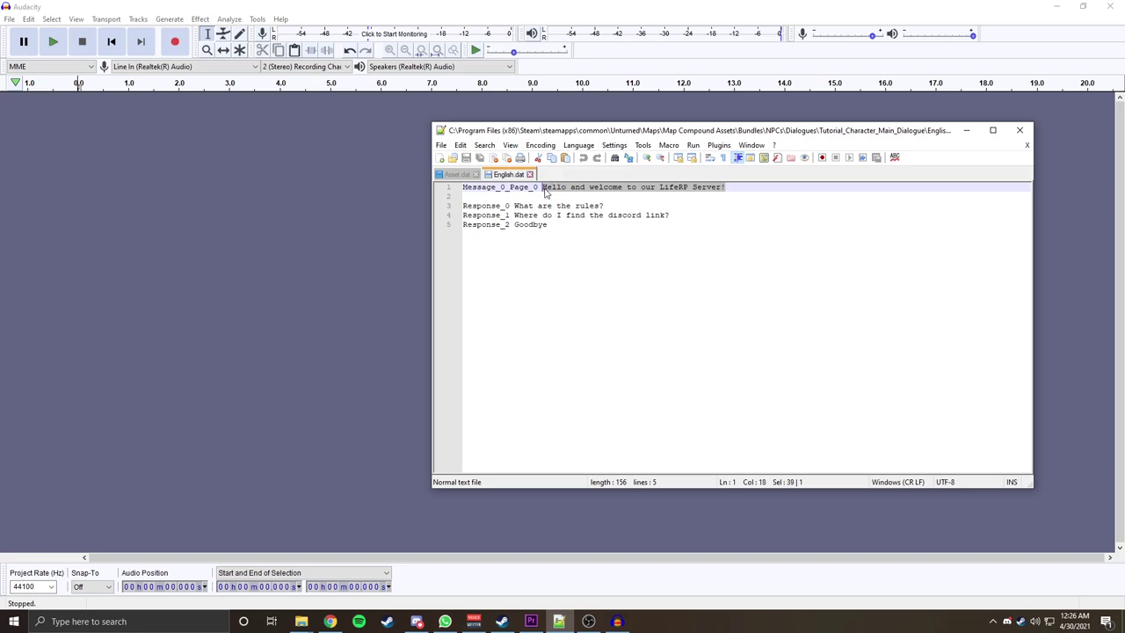
click(554, 194)
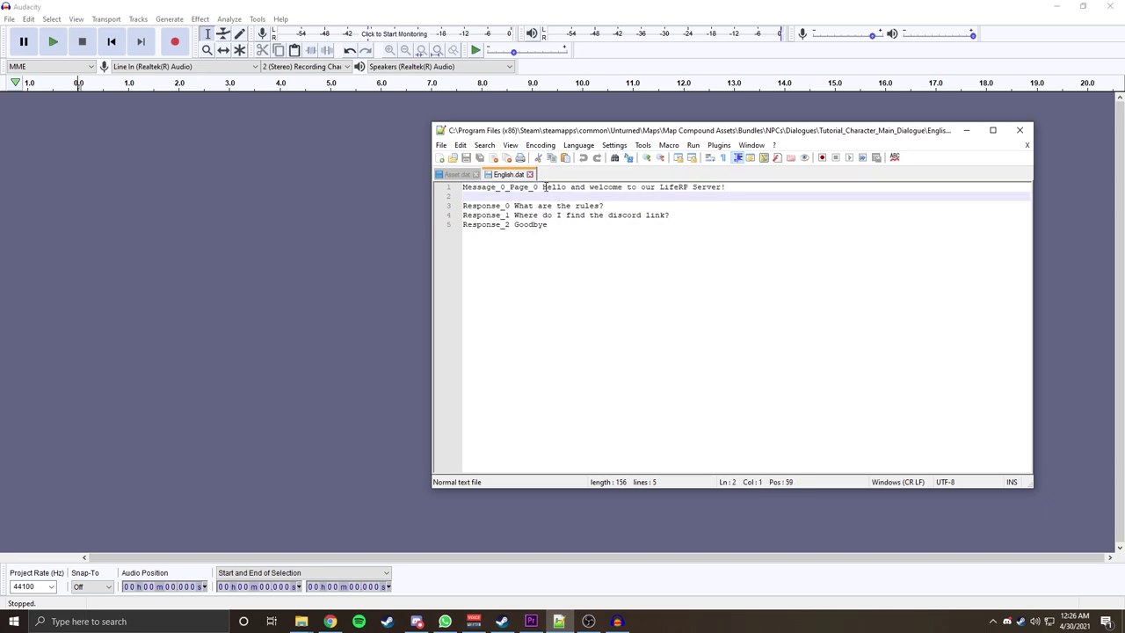
drag(545, 188, 728, 190)
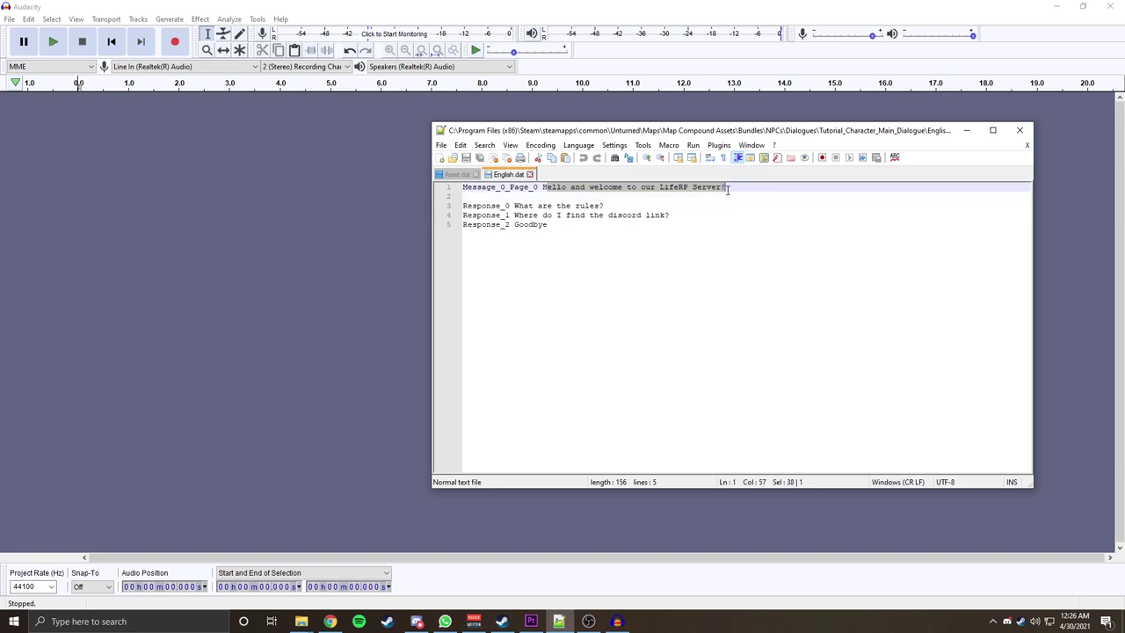
click(731, 197)
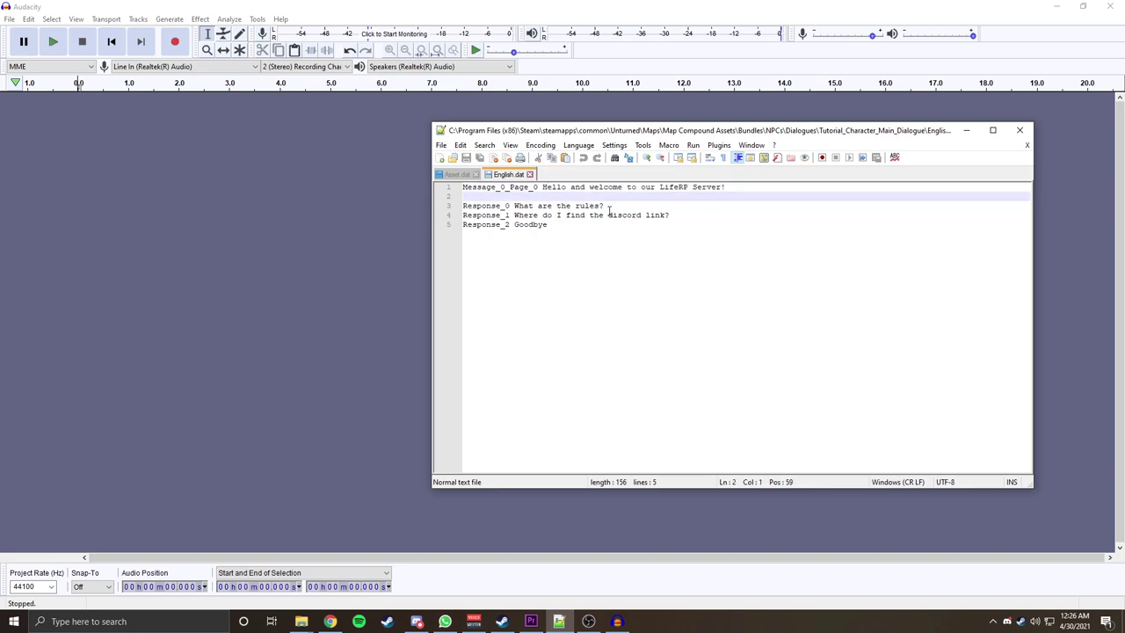
drag(605, 205, 516, 212)
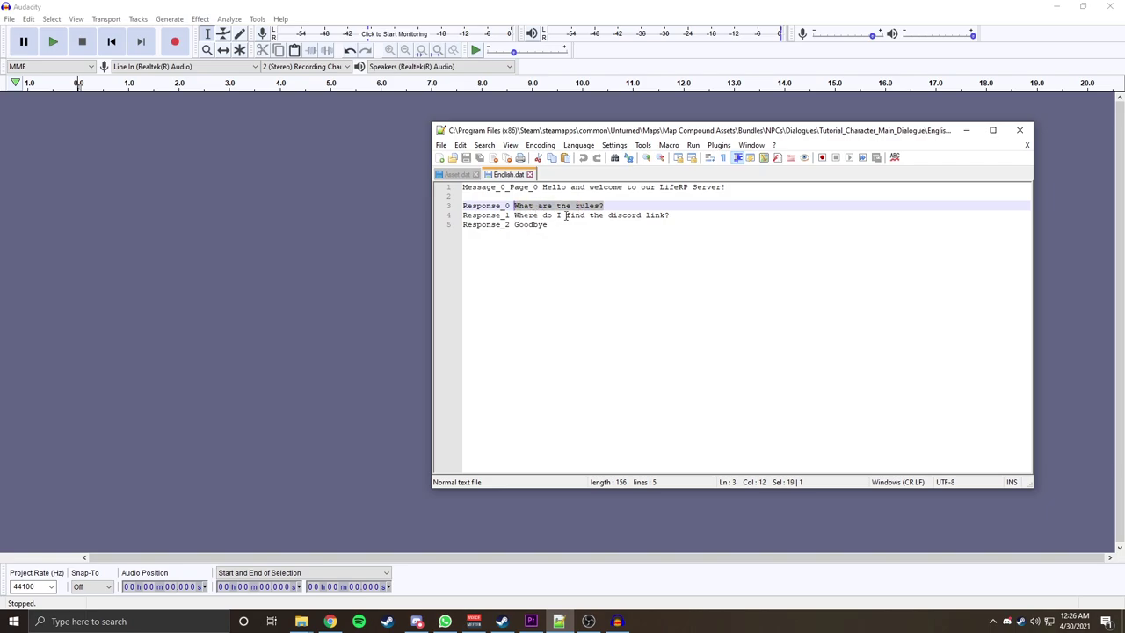
drag(513, 214, 674, 216)
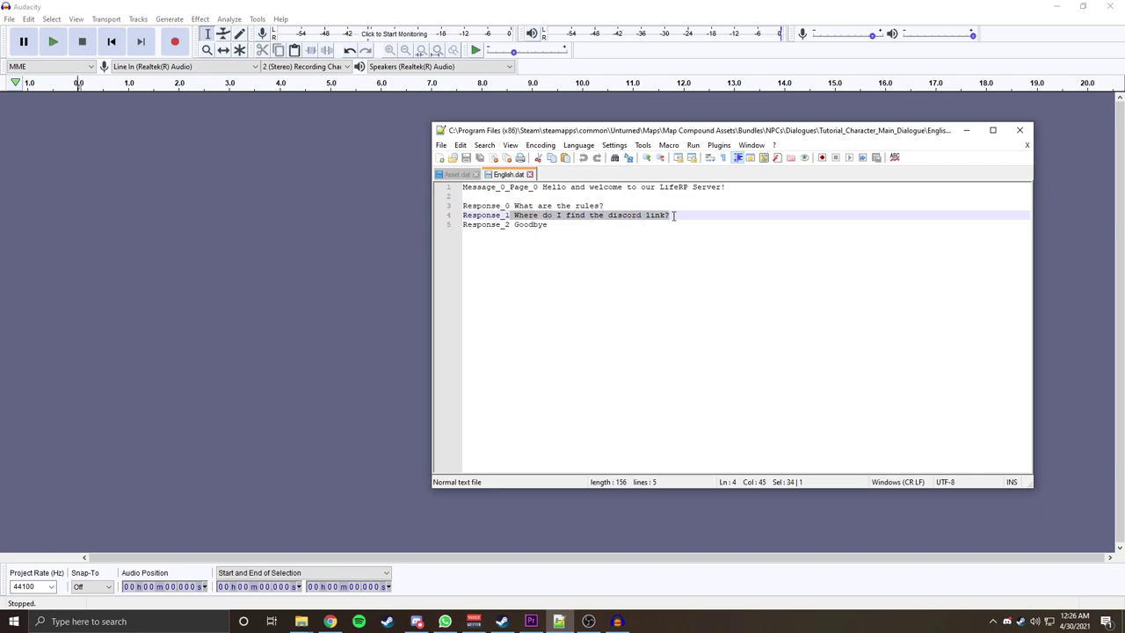
click(702, 198)
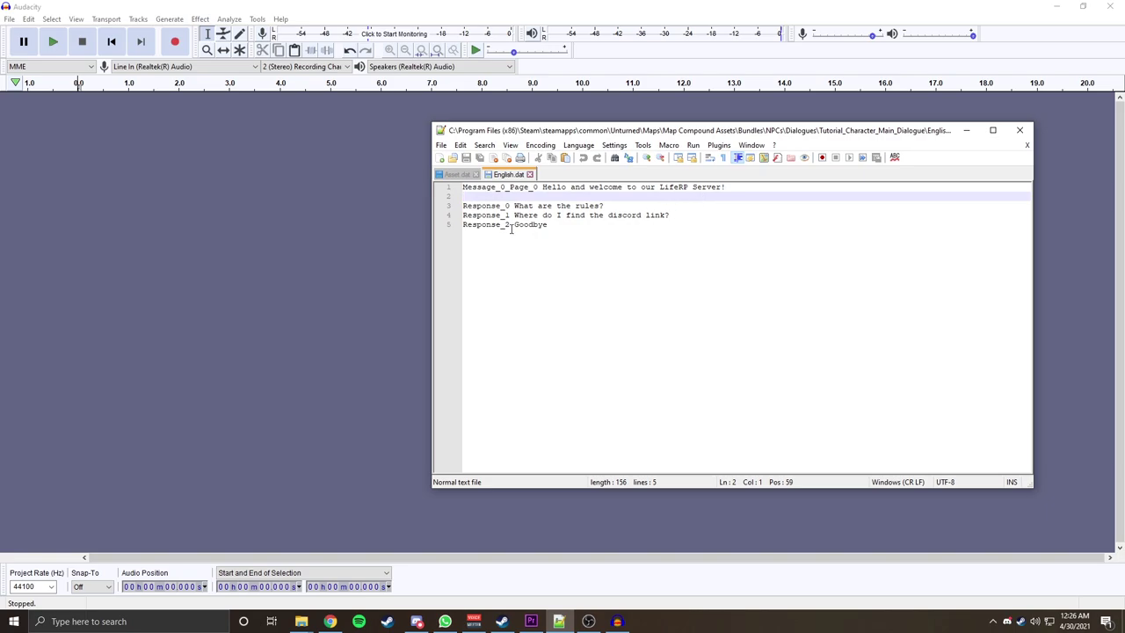
drag(552, 225, 515, 226)
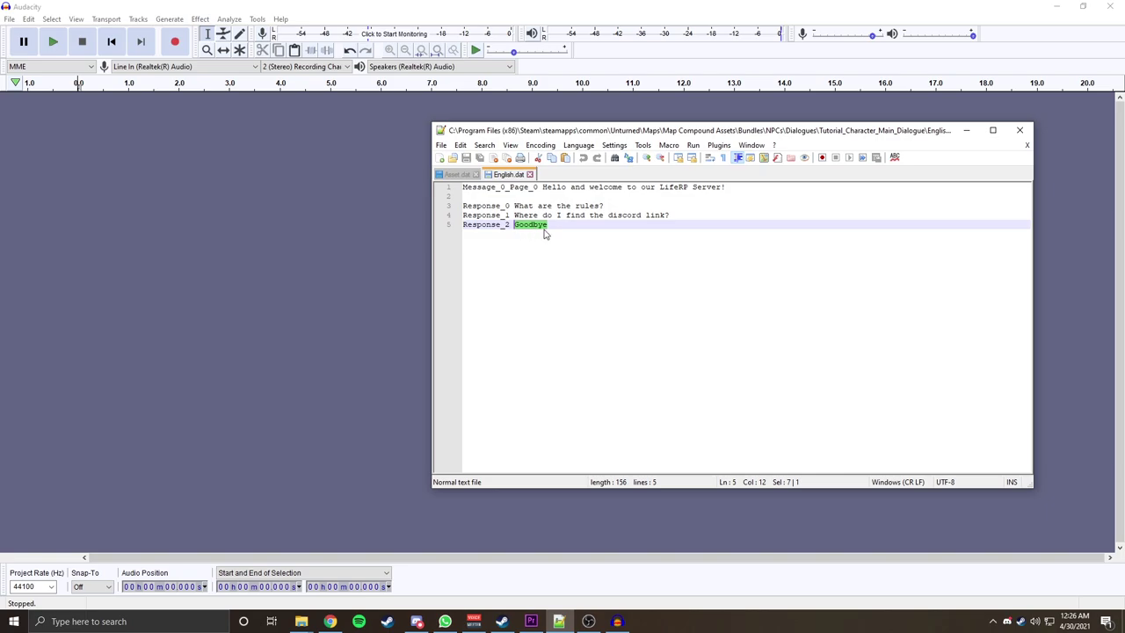
Step: Highlight Asset.dat's dialogue ID comment lines 16–18, then minimise Notepad++
click(464, 173)
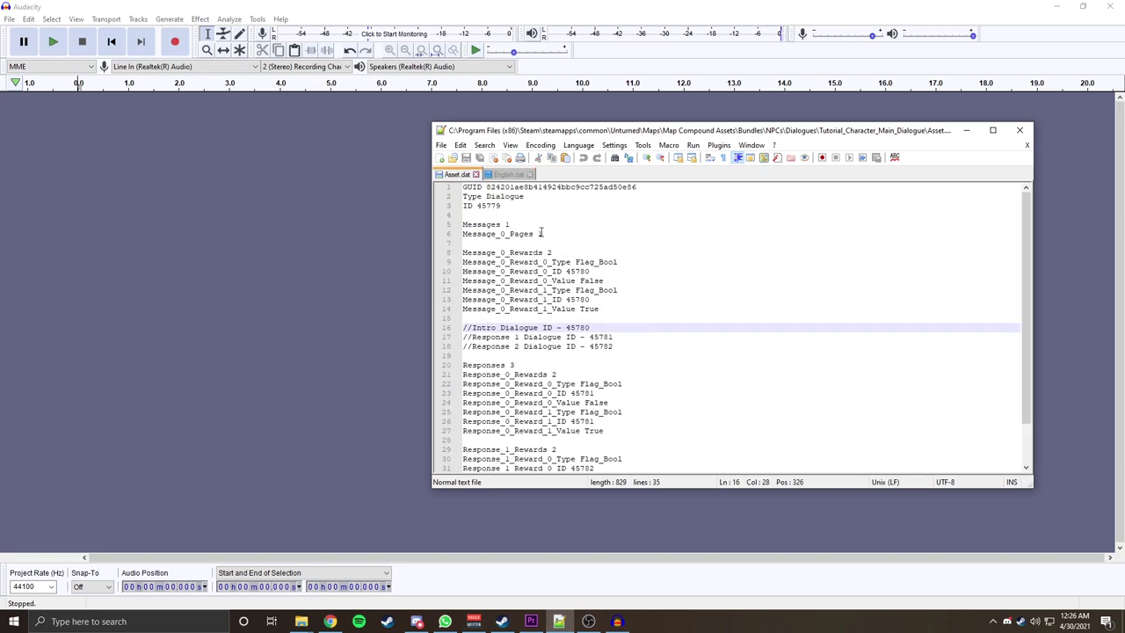
scroll(587, 309, down, 2)
click(613, 299)
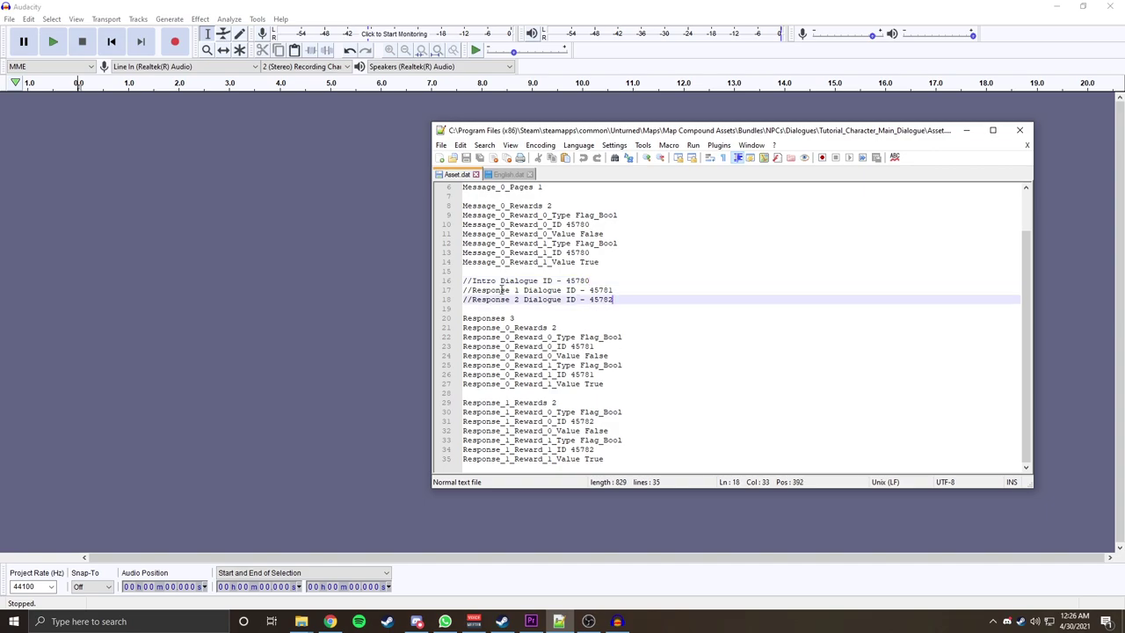
drag(464, 281, 621, 300)
click(627, 281)
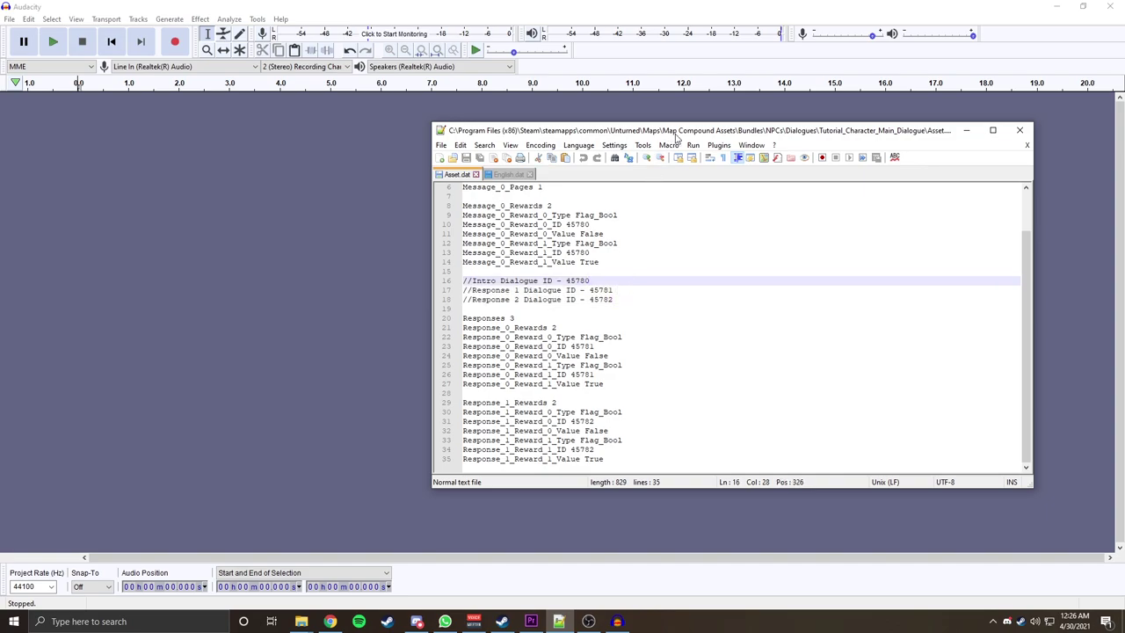
click(559, 621)
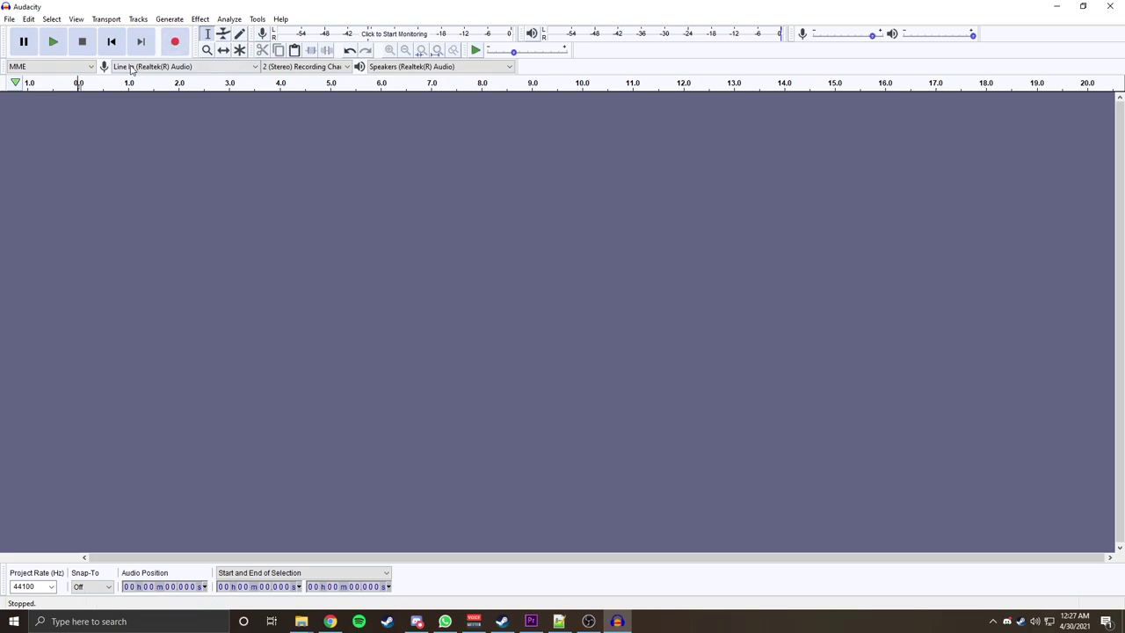
Step: Record a roughly two-second stereo take from Line In and play it back
click(223, 70)
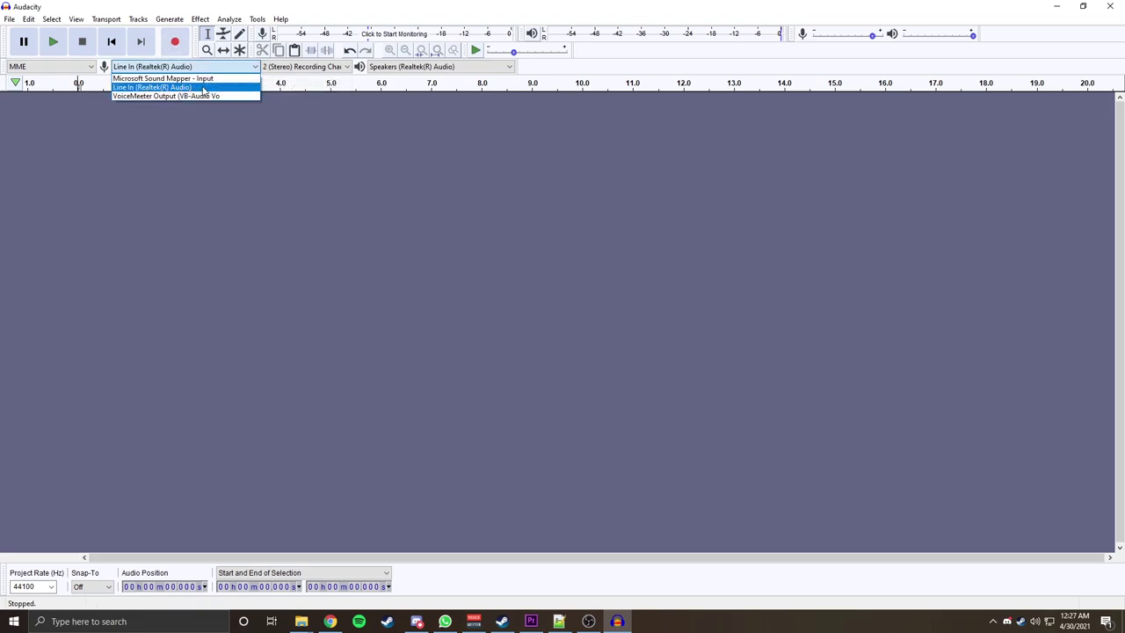
click(117, 89)
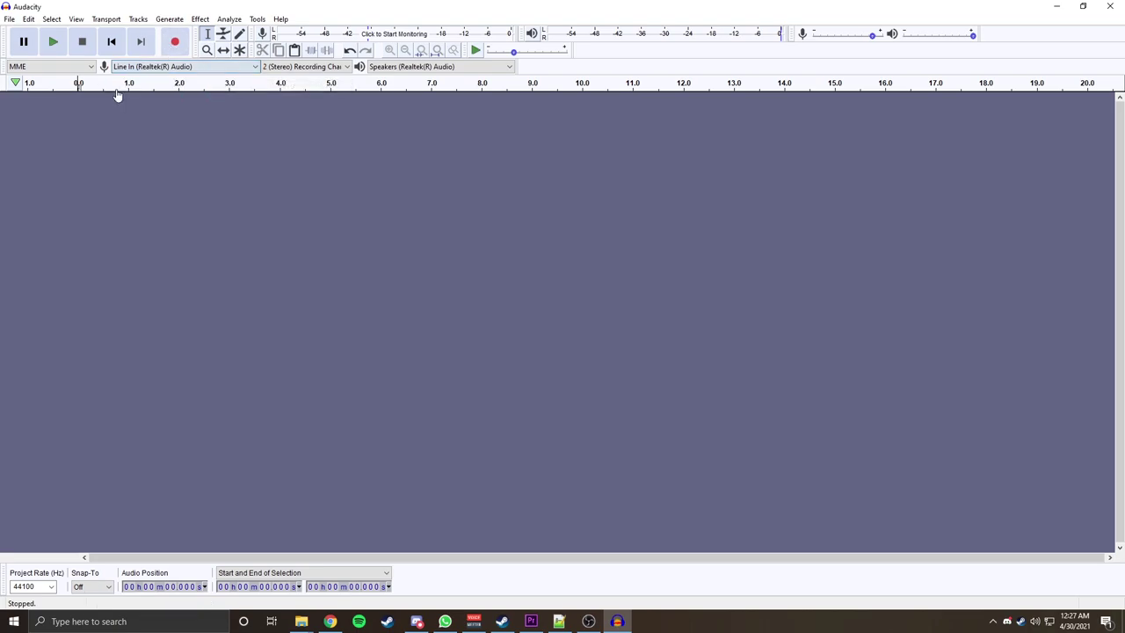
click(177, 44)
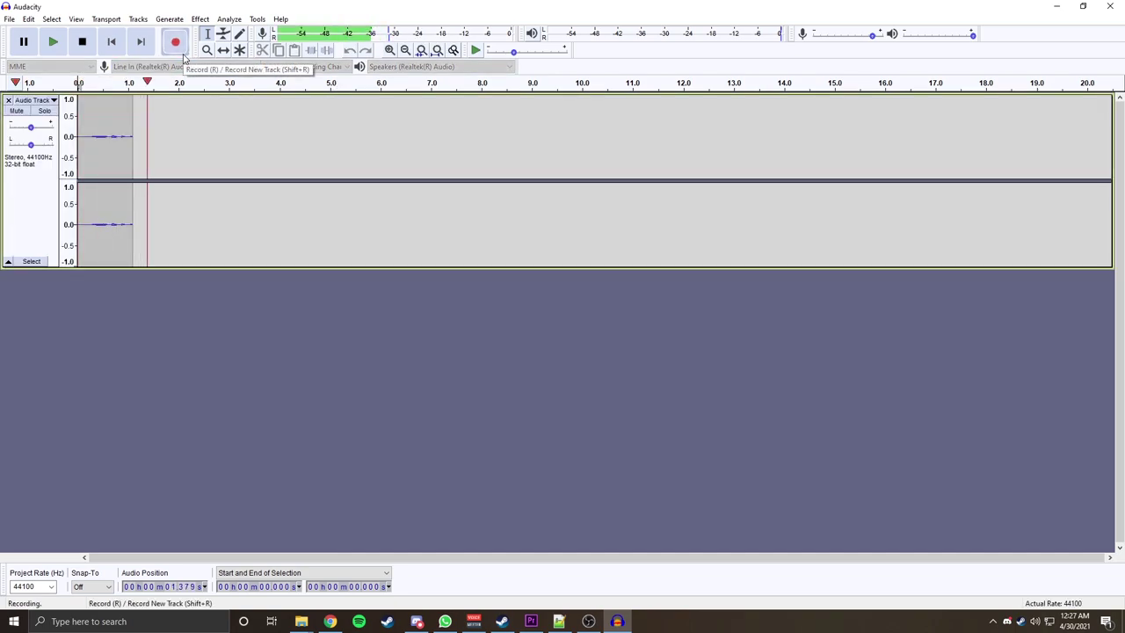
click(83, 43)
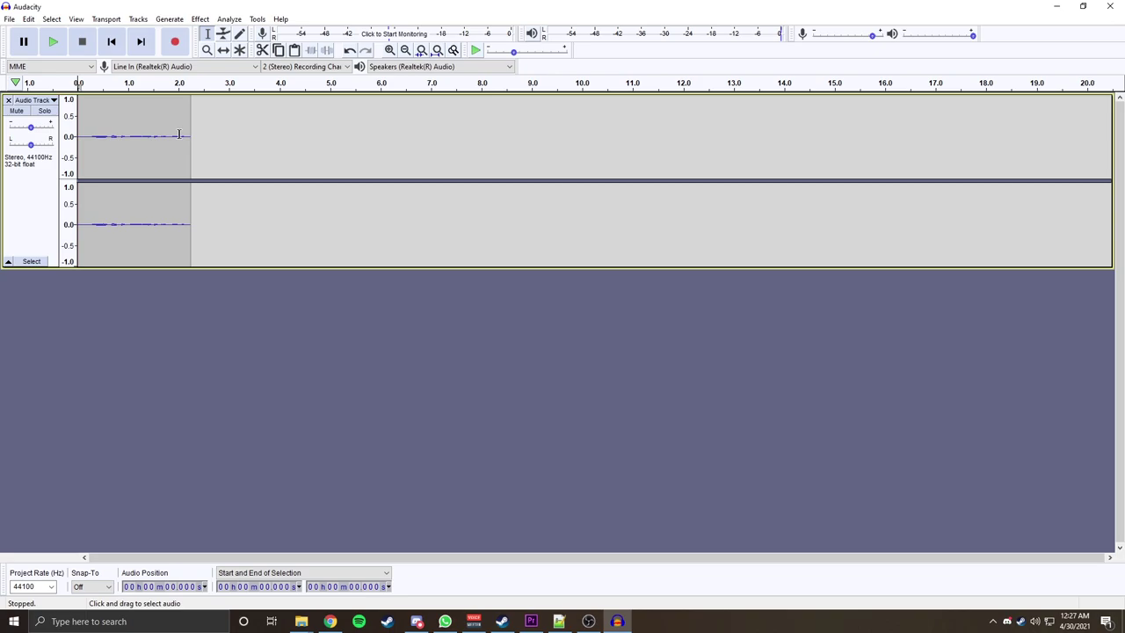
key(space)
Step: Amplify the recorded clip, play it, then select and audition the quiet 0.232 s lead-in
drag(199, 120, 75, 123)
click(199, 19)
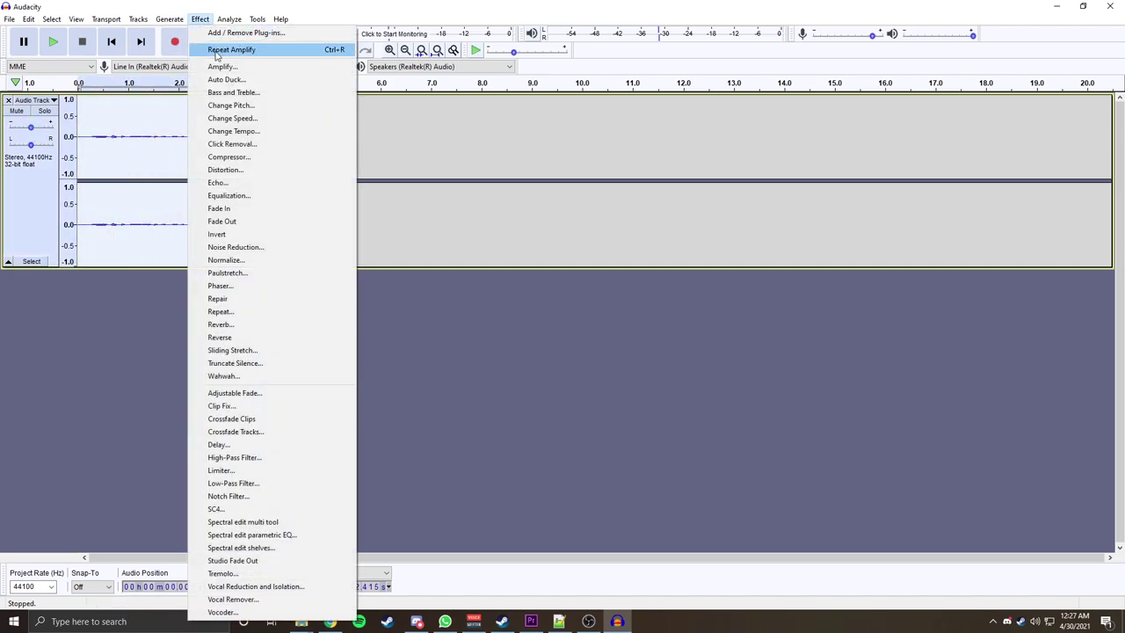
click(264, 67)
click(603, 352)
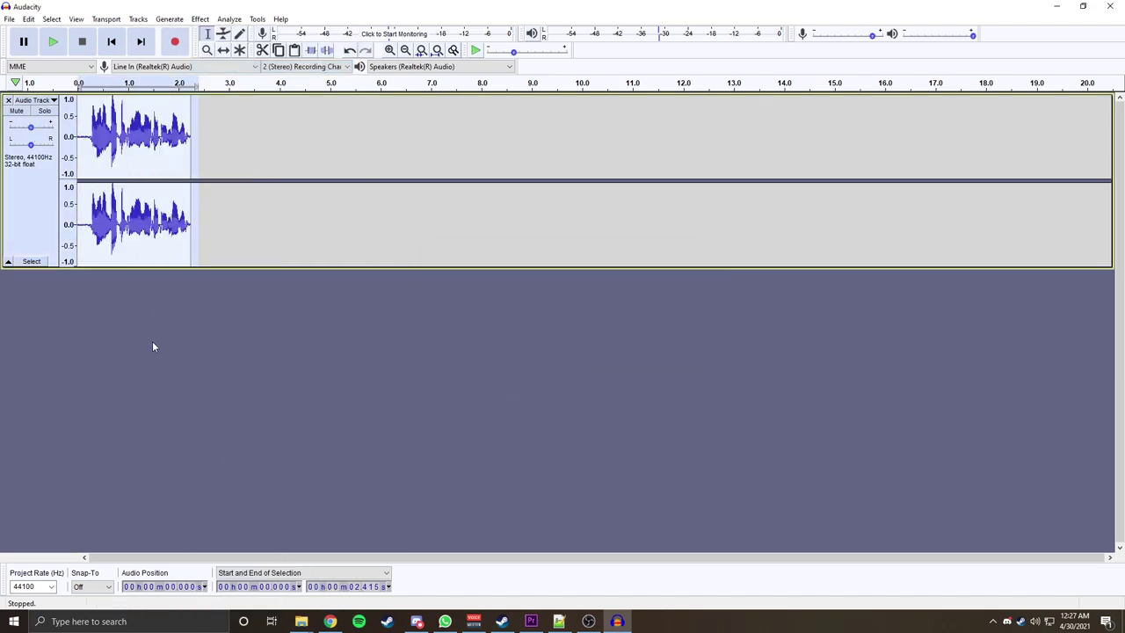
click(283, 256)
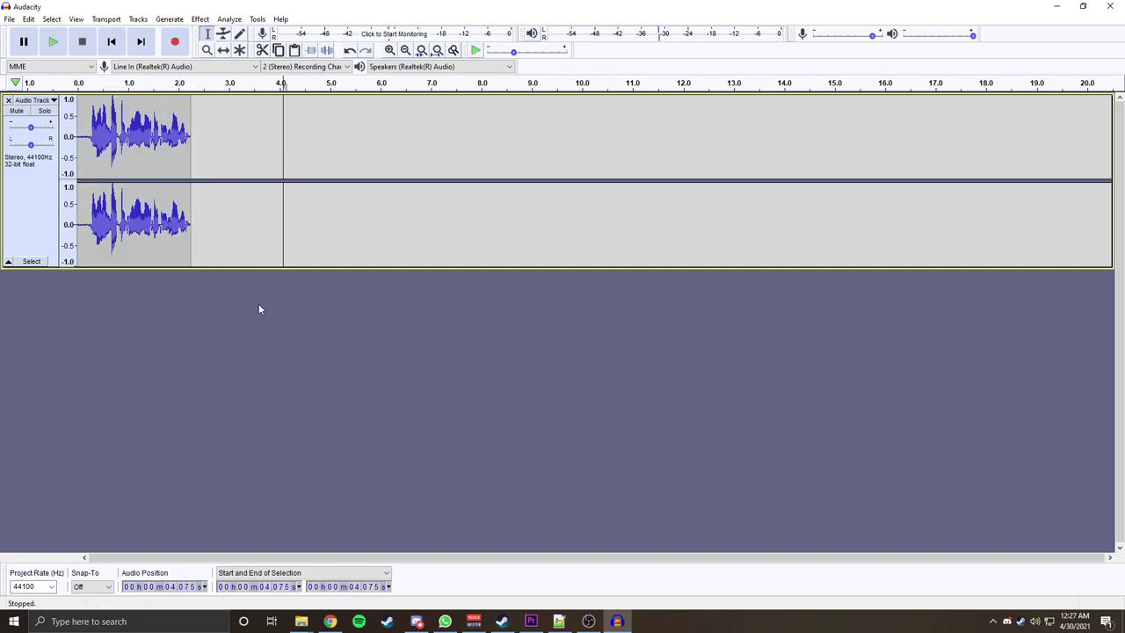
key(space)
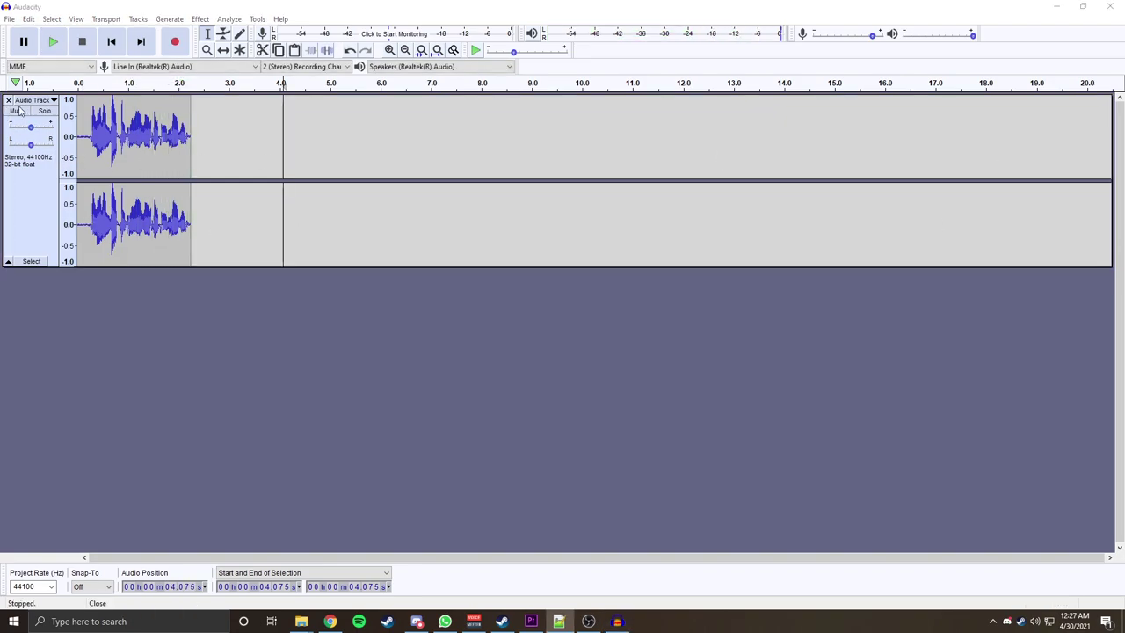
click(89, 115)
drag(85, 116, 66, 123)
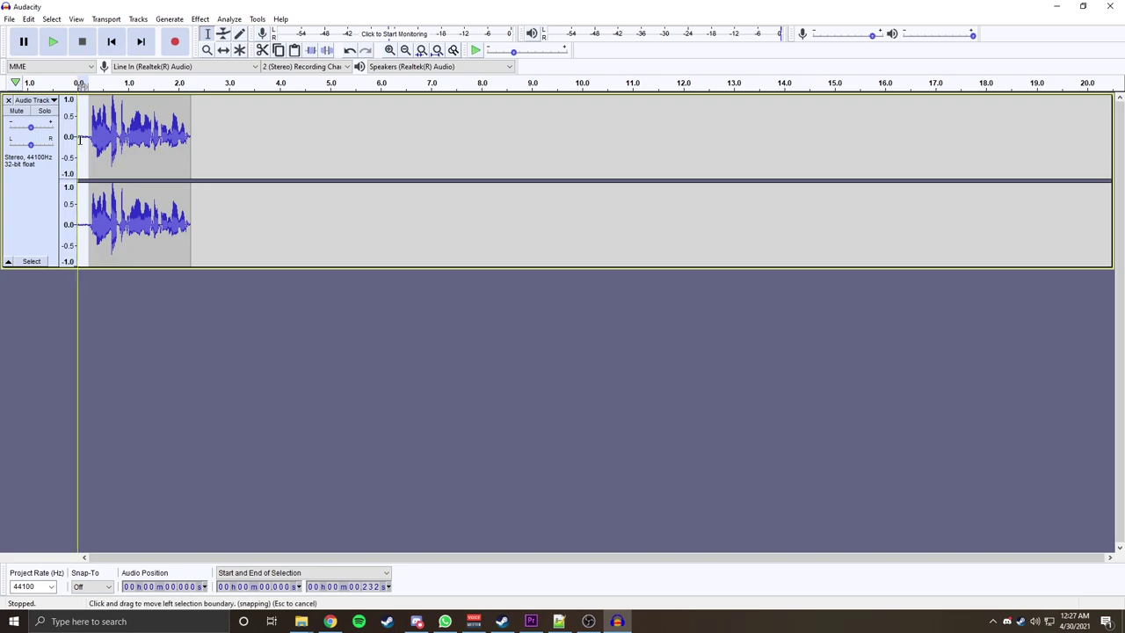
key(space)
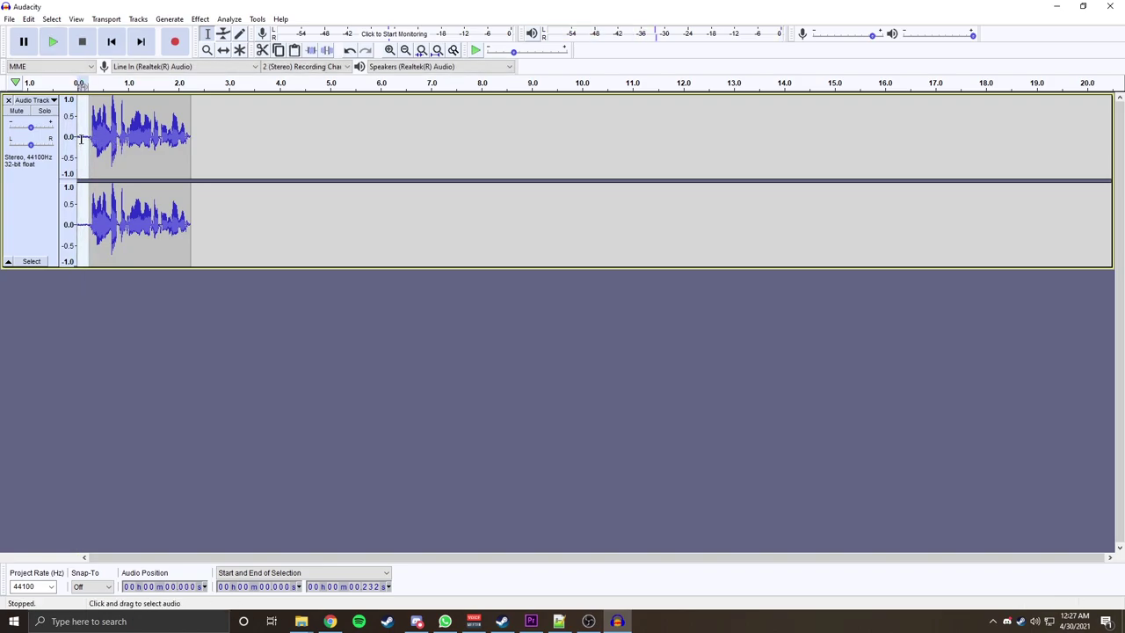
Step: Capture the lead-in as the Noise Reduction noise profile
click(200, 20)
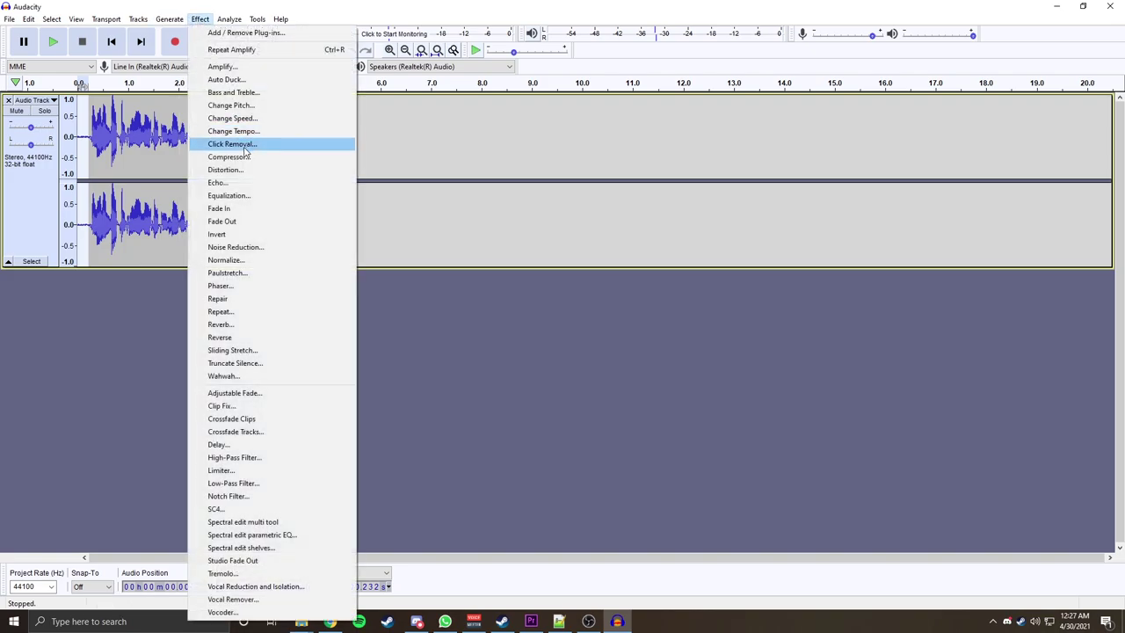
click(245, 248)
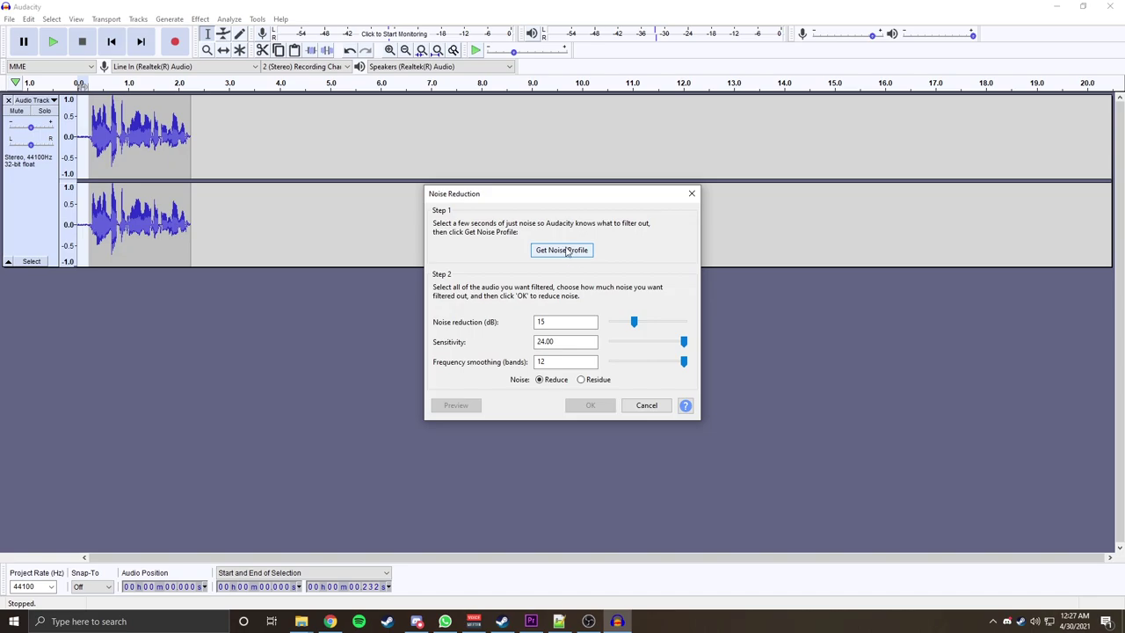
click(574, 251)
click(565, 250)
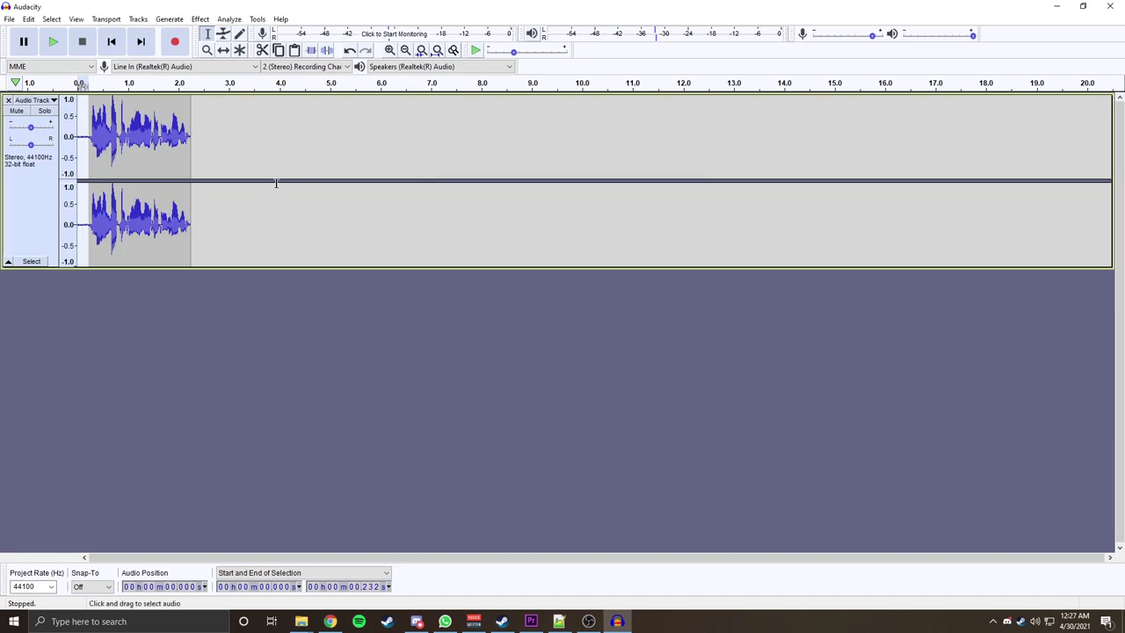
click(201, 128)
Step: Apply Noise Reduction to the whole waveform at 10 dB after previewing it
drag(201, 128, 77, 128)
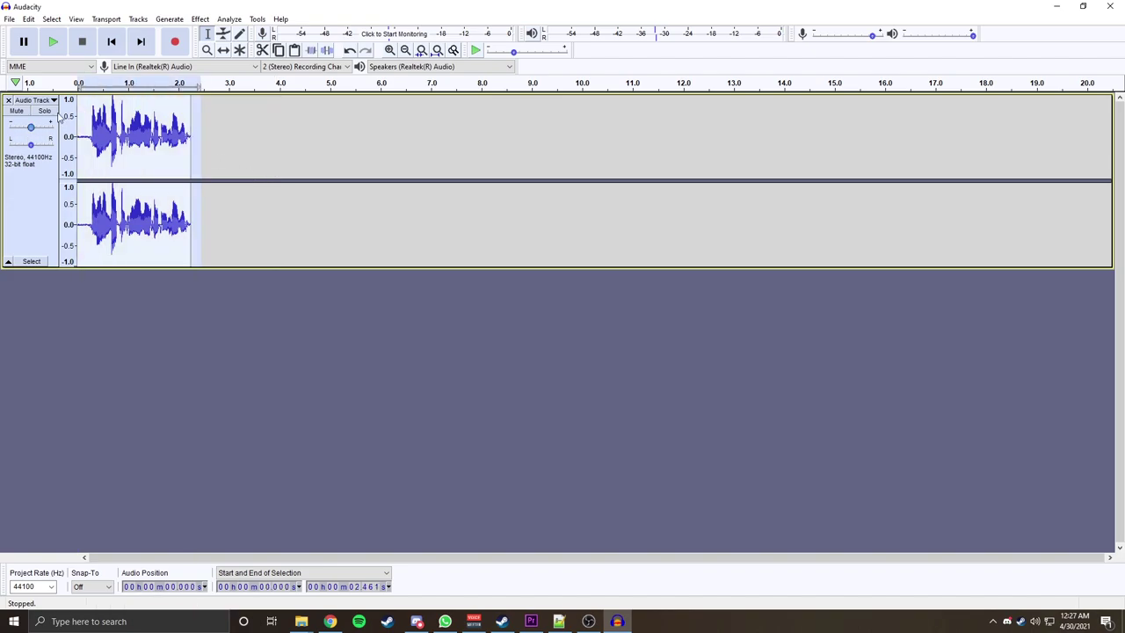
click(229, 18)
click(200, 18)
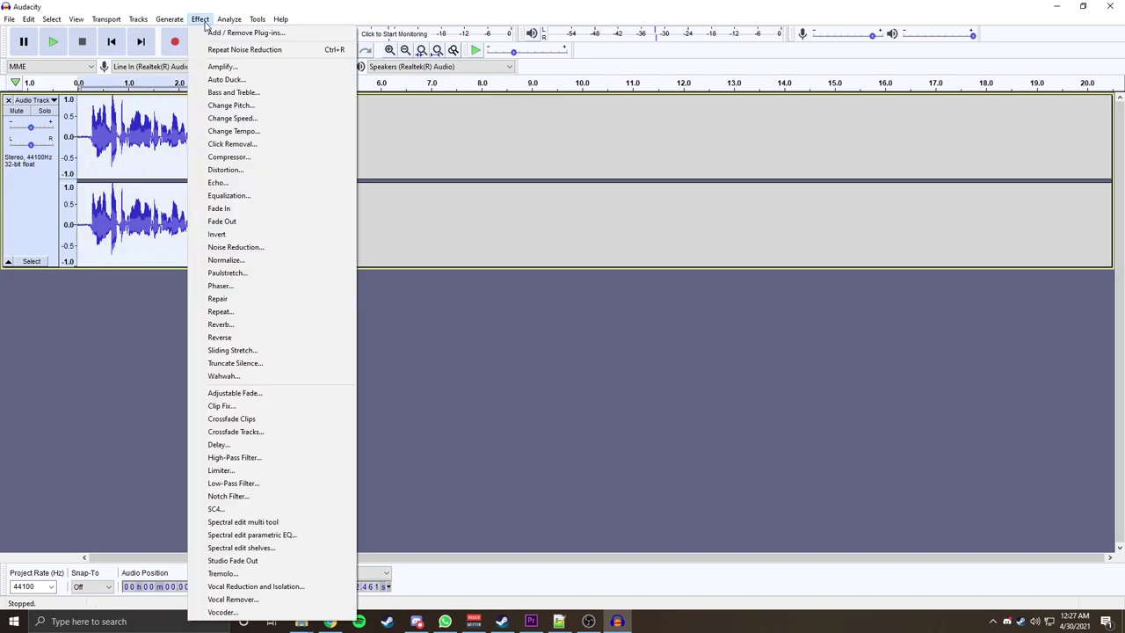
click(236, 247)
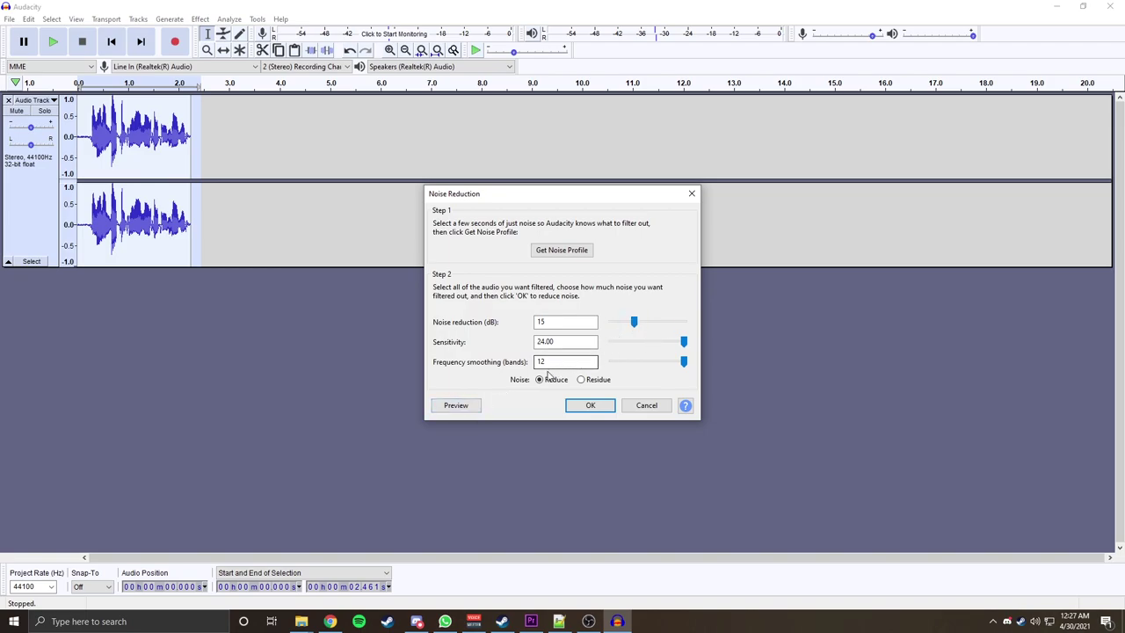
click(469, 408)
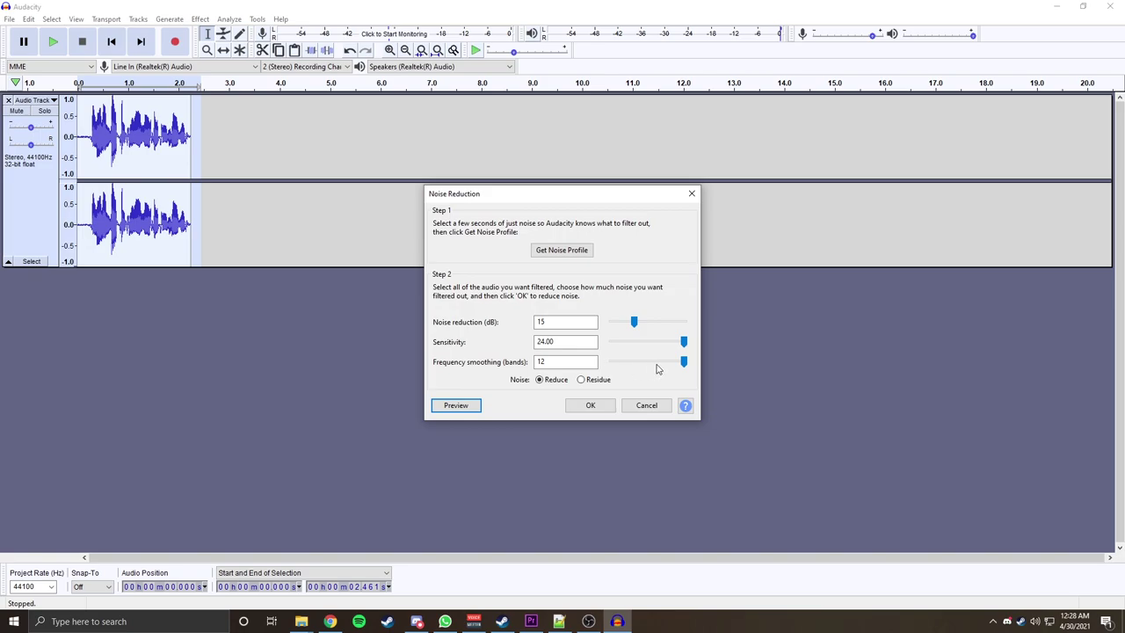
drag(634, 320, 627, 322)
click(466, 405)
click(591, 406)
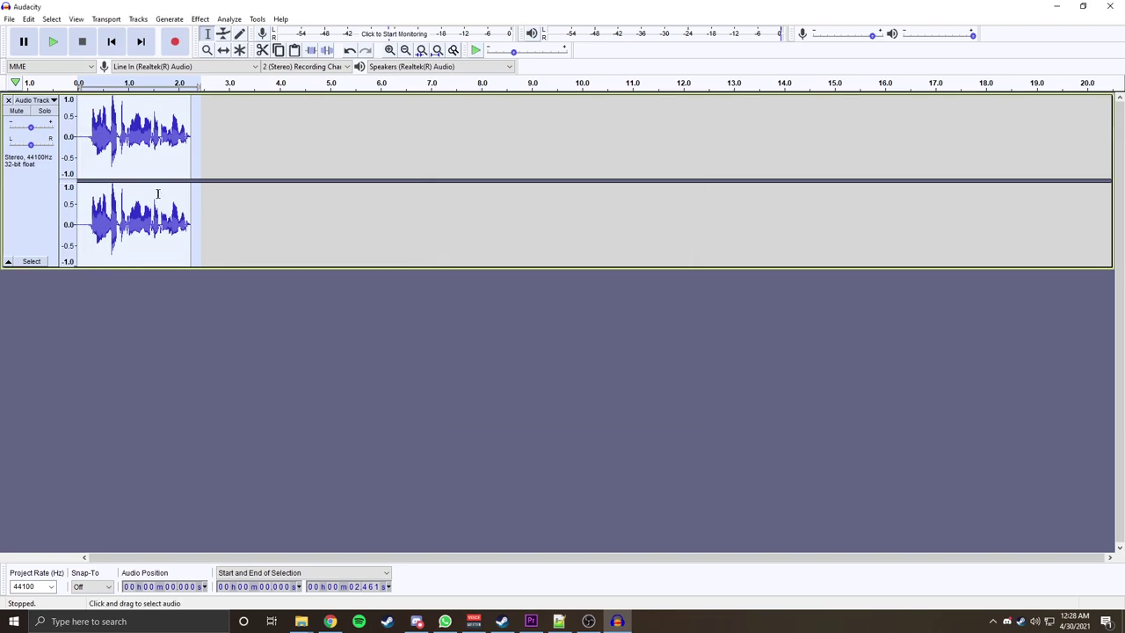
Step: Play the cleaned clip, then export it as Ogg Vorbis 'Welcome Voice Line', confirming metadata tags
key(space)
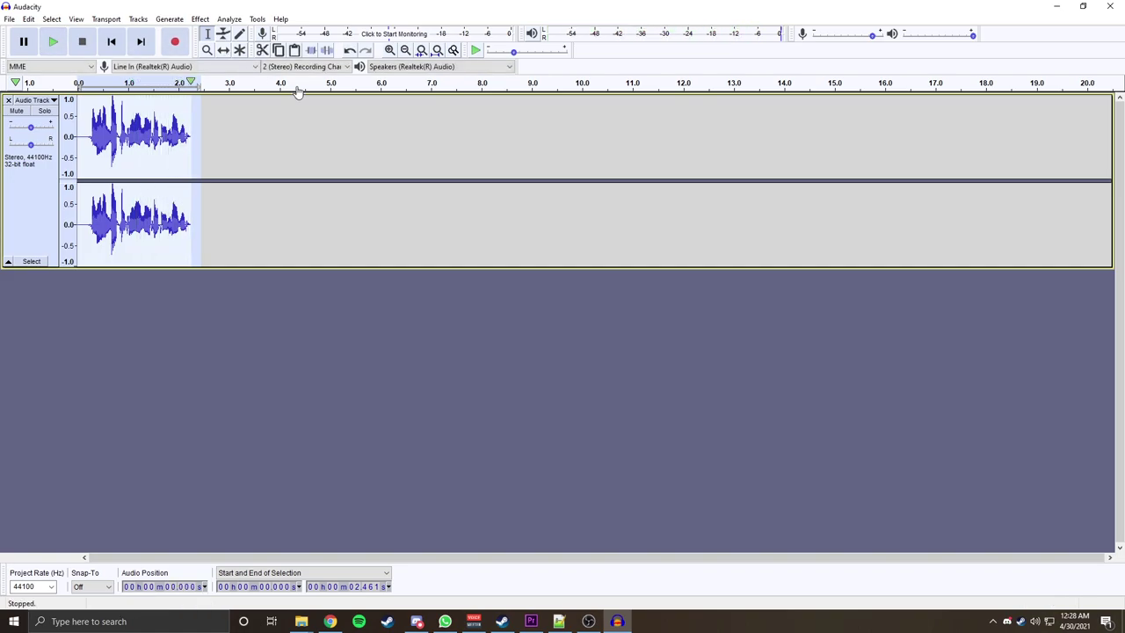
click(10, 20)
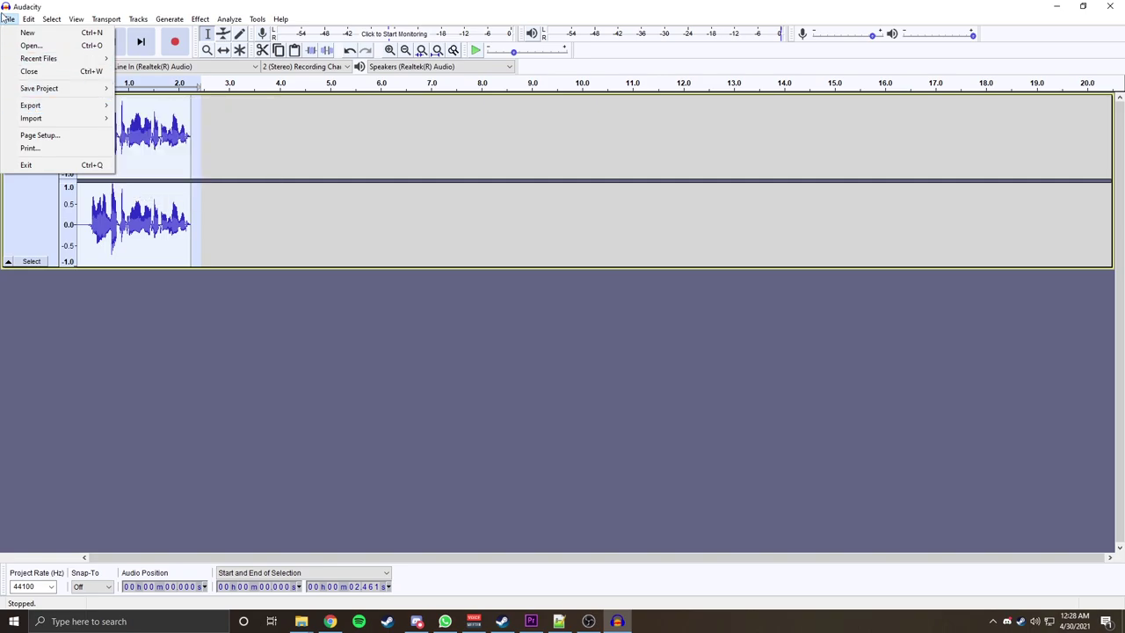
mouse_move(39, 106)
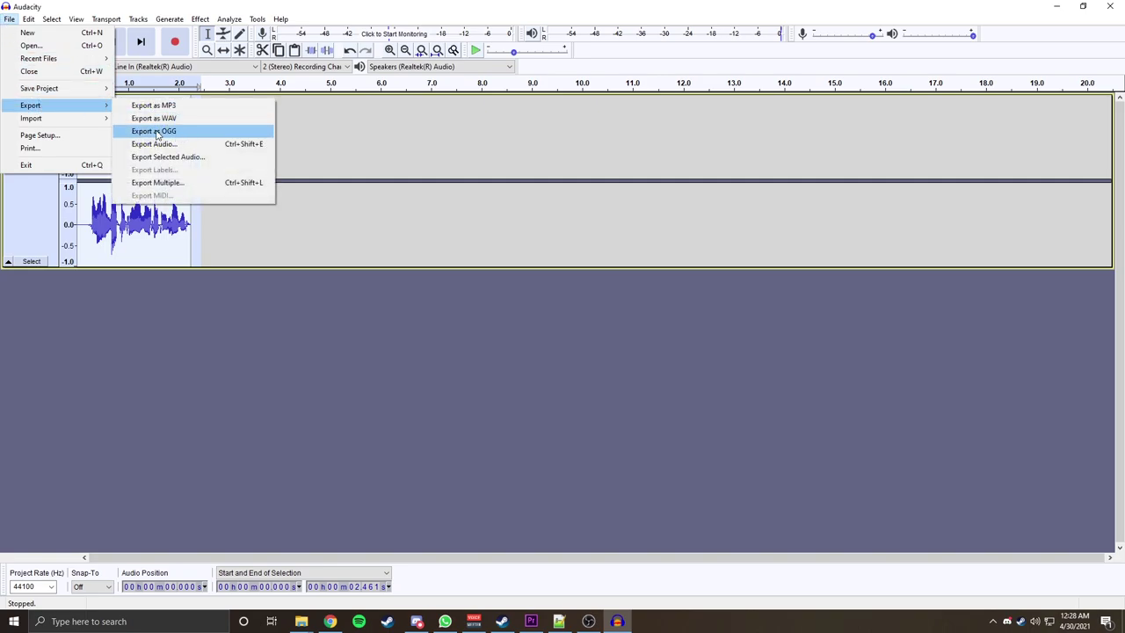
click(174, 134)
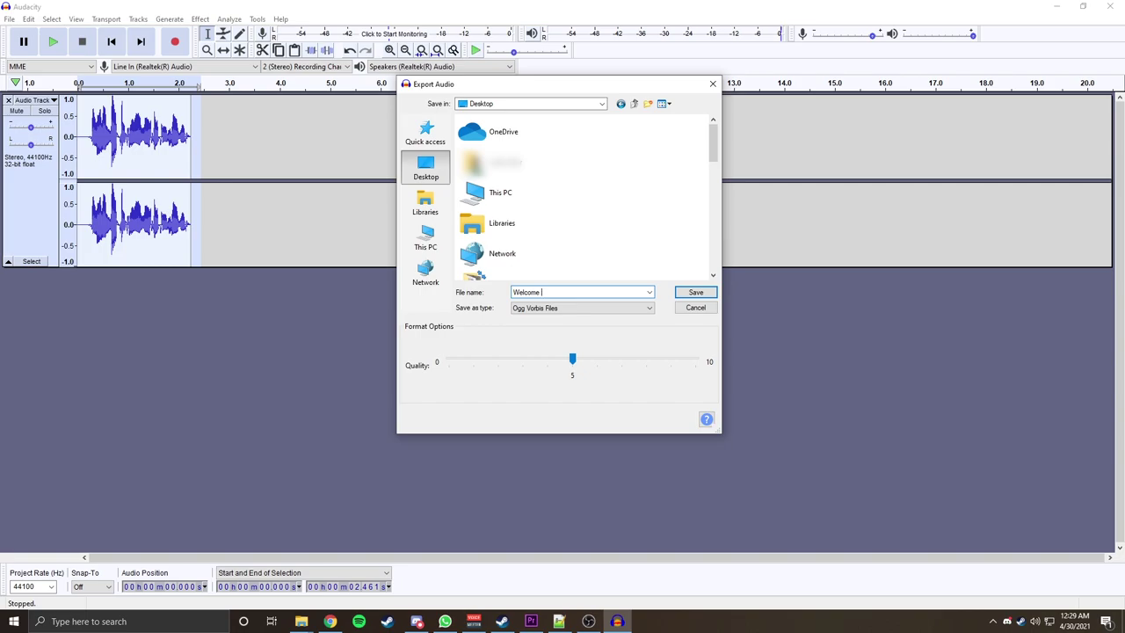
key(Return)
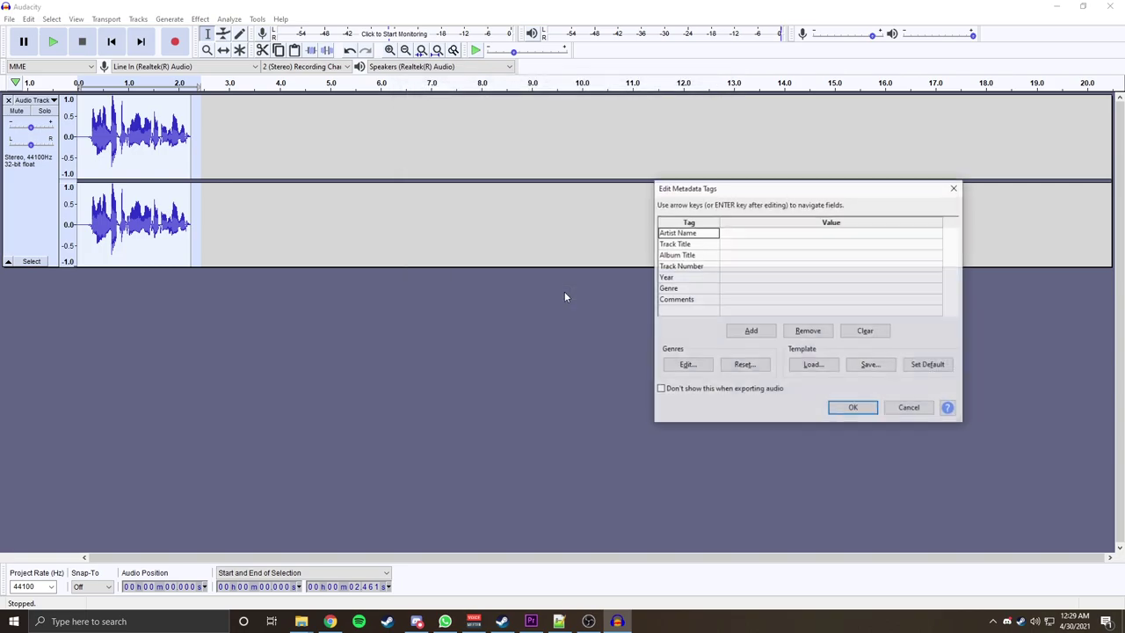
click(748, 234)
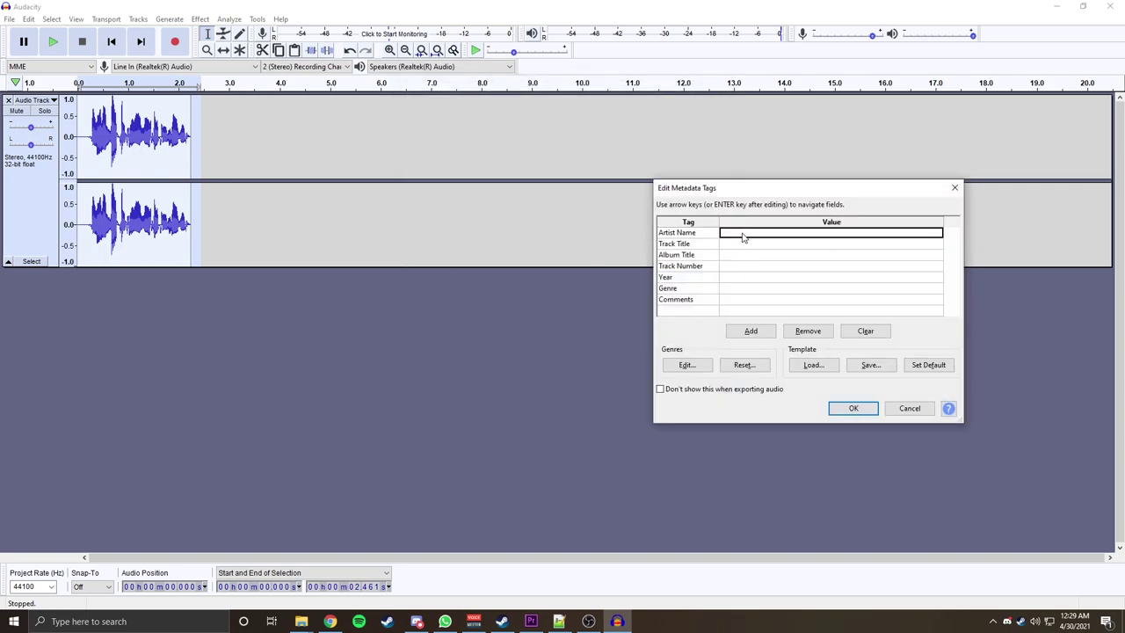
click(853, 409)
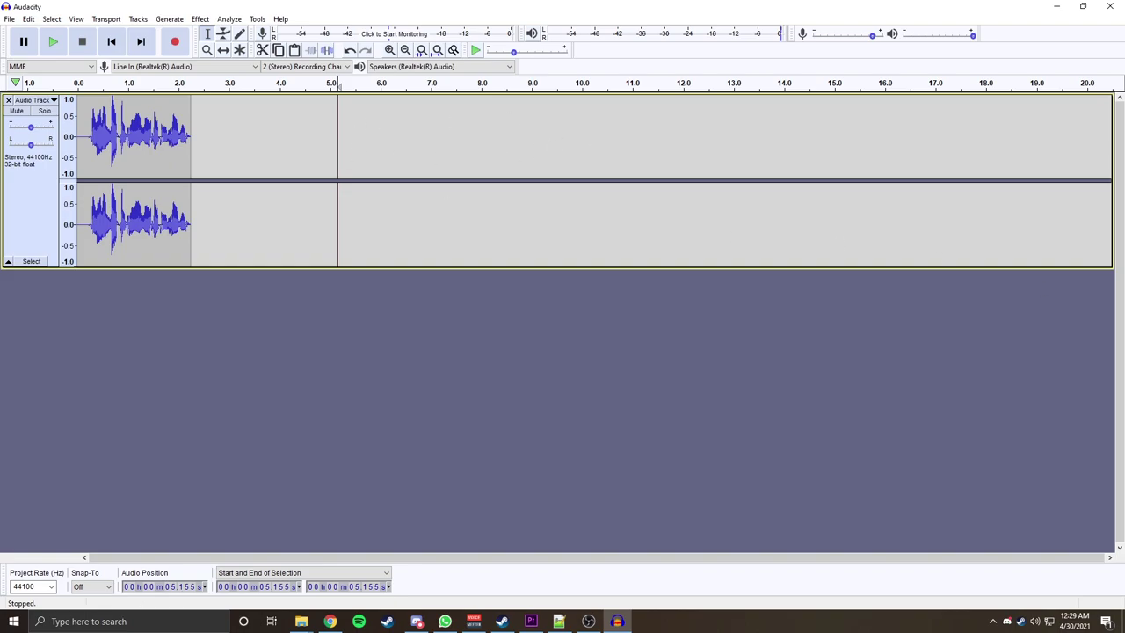
Step: Read the 'What are the rules?' and discord link responses in Notepad++, then minimise it
key(alt+Tab)
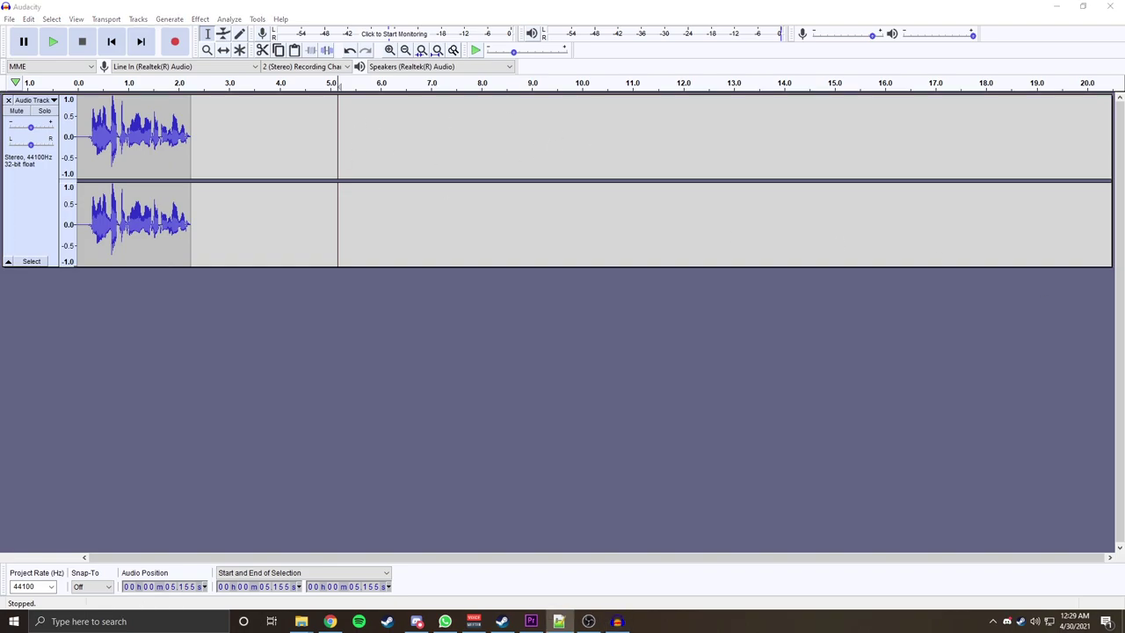
drag(647, 230, 555, 230)
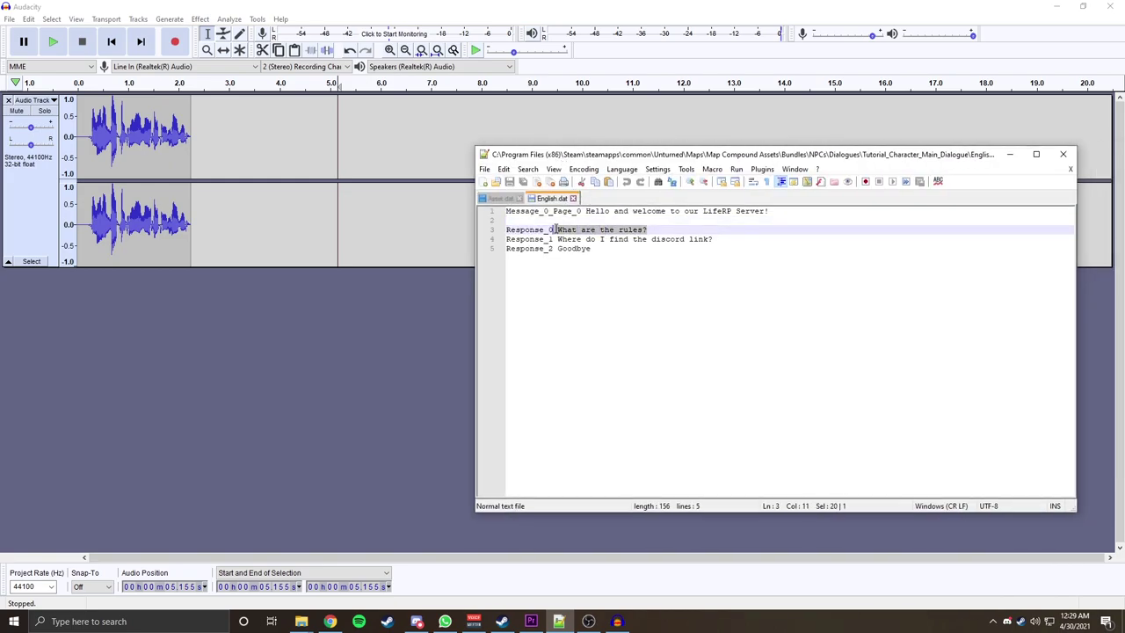
drag(713, 239, 555, 239)
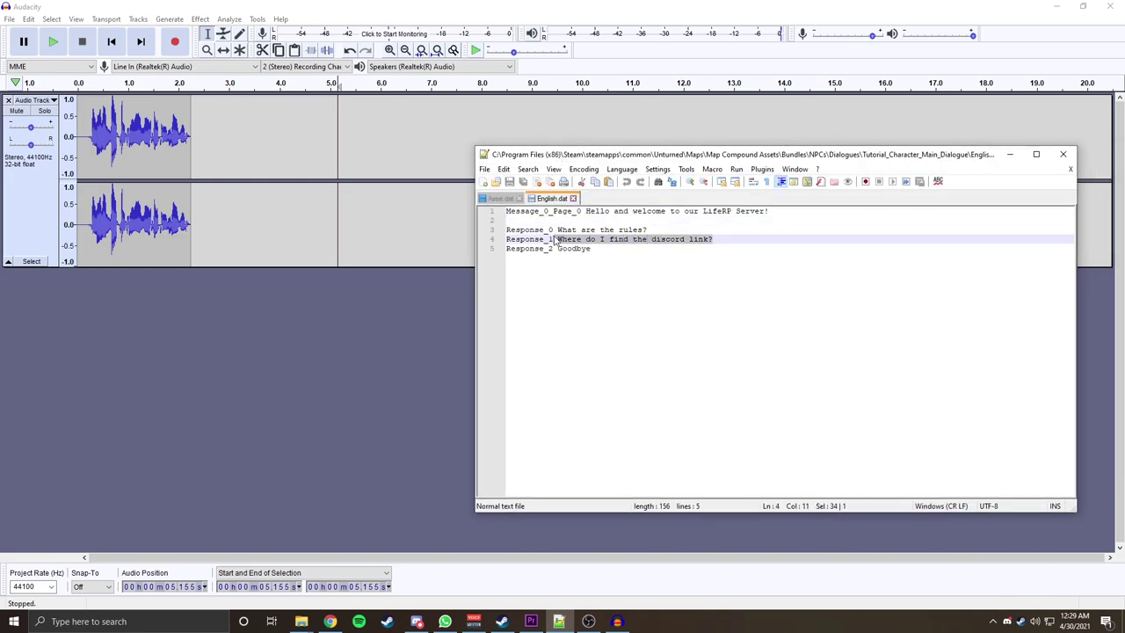
click(1010, 155)
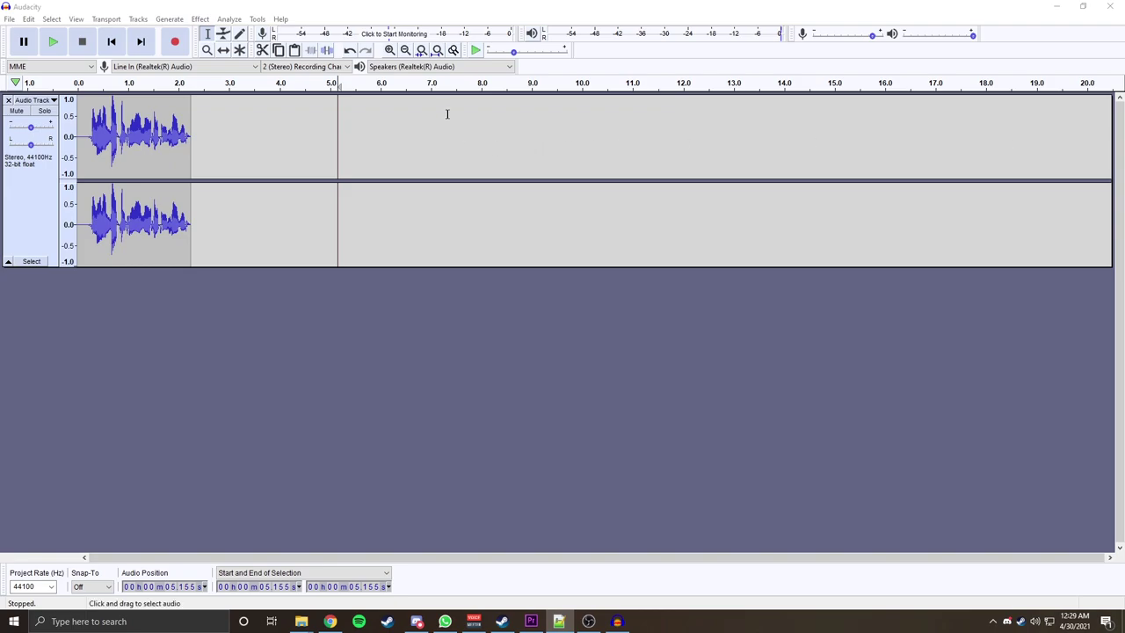
Step: Record a new response take, amplify it, play it back and export it
click(8, 100)
key(r)
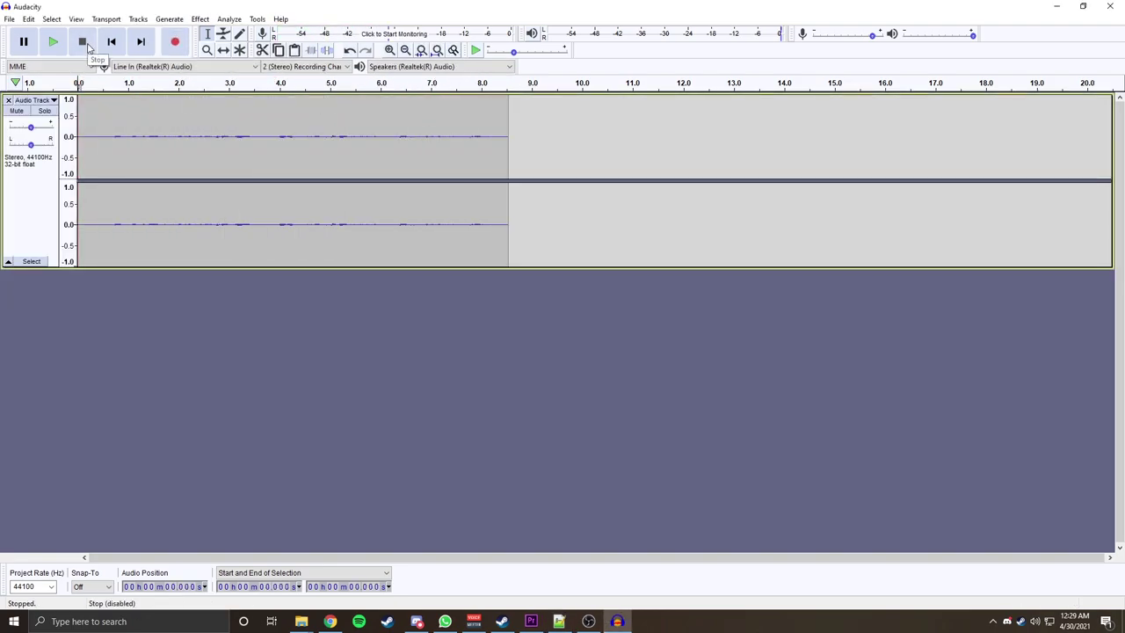
key(ctrl+a)
click(200, 18)
click(264, 32)
key(space)
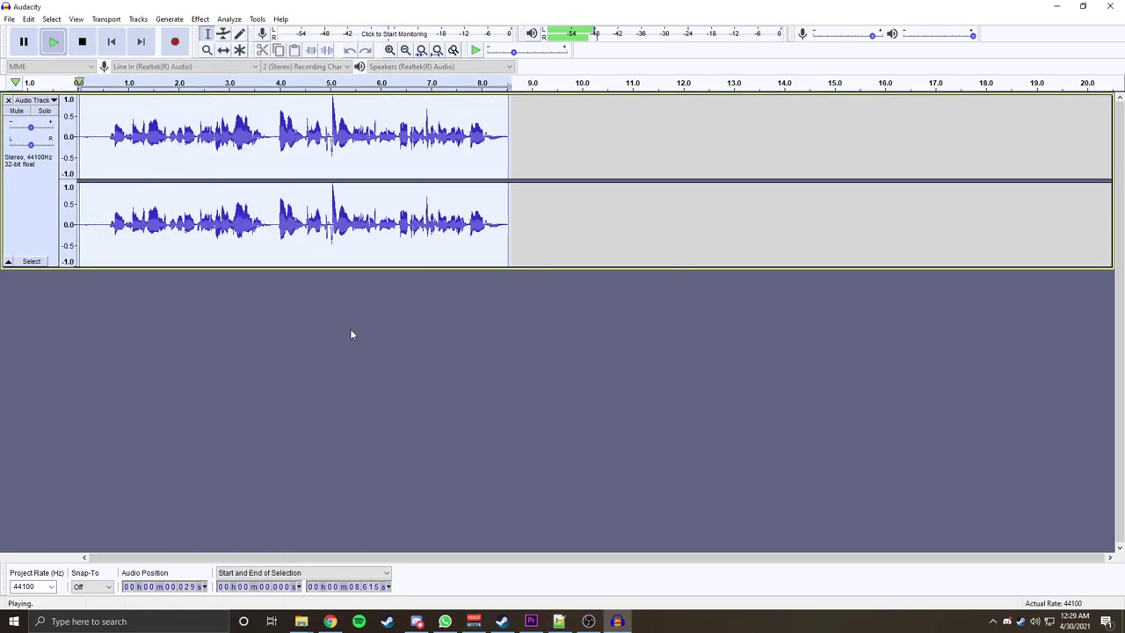
click(9, 18)
click(61, 115)
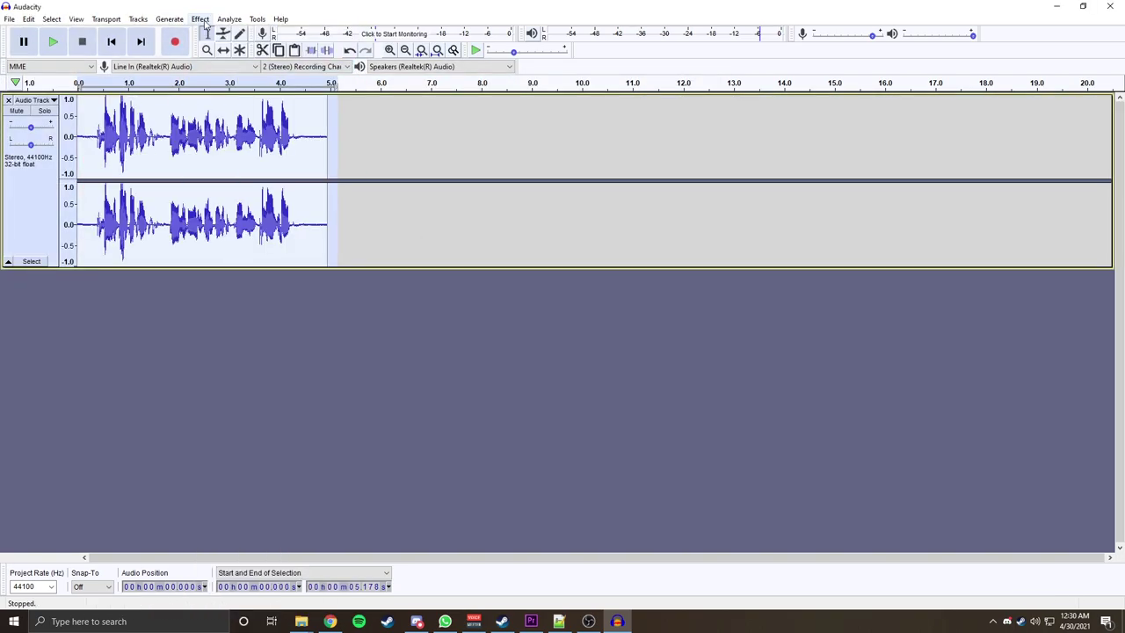
key(space)
key(space)
click(9, 18)
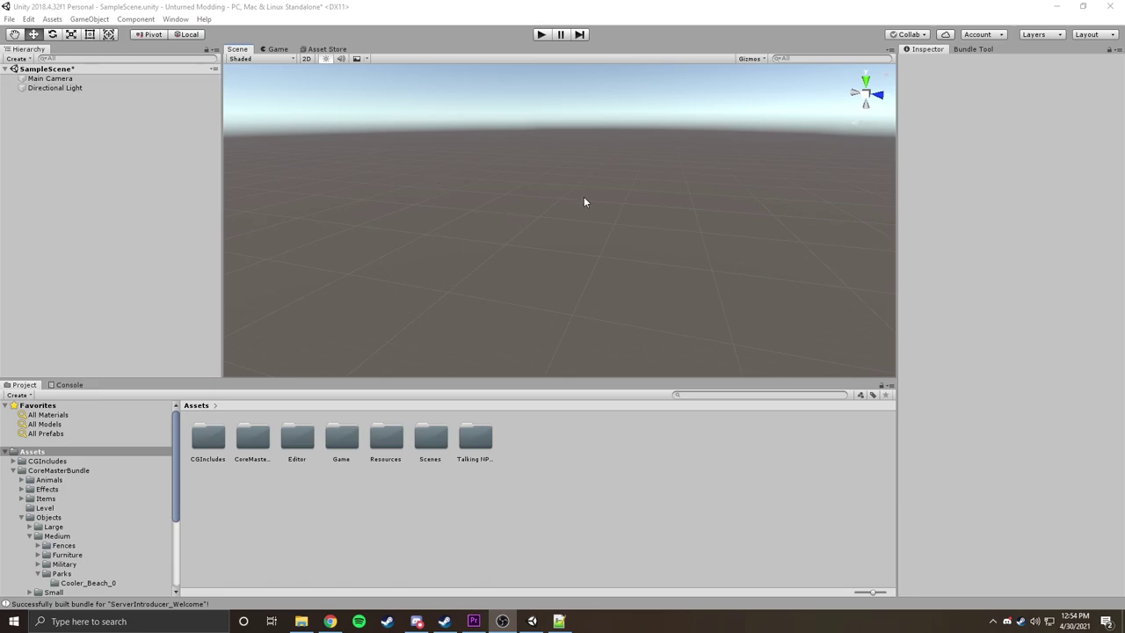
Step: Open the Talking NPC Objects folder from Assets in the Project panel
right_drag(586, 201, 401, 108)
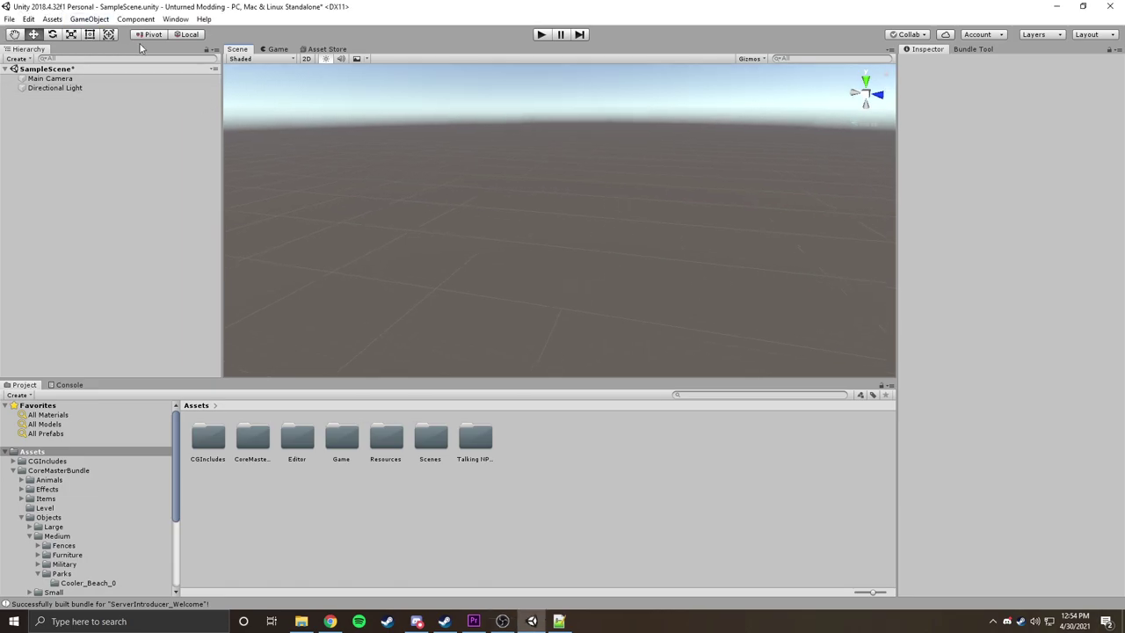
right_drag(453, 186, 432, 177)
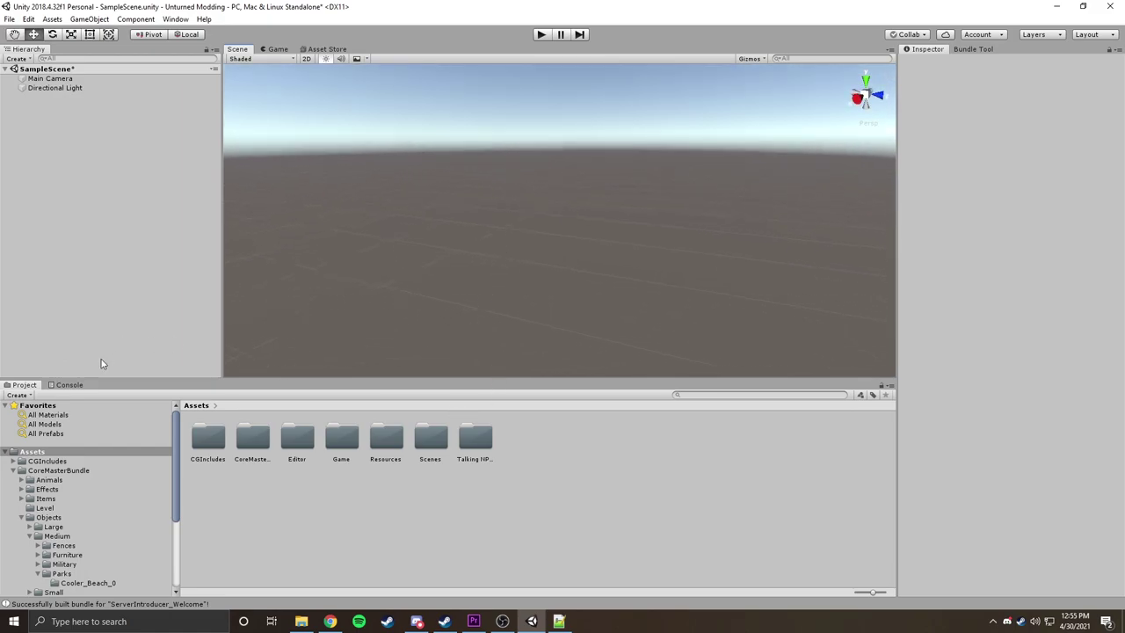
click(56, 453)
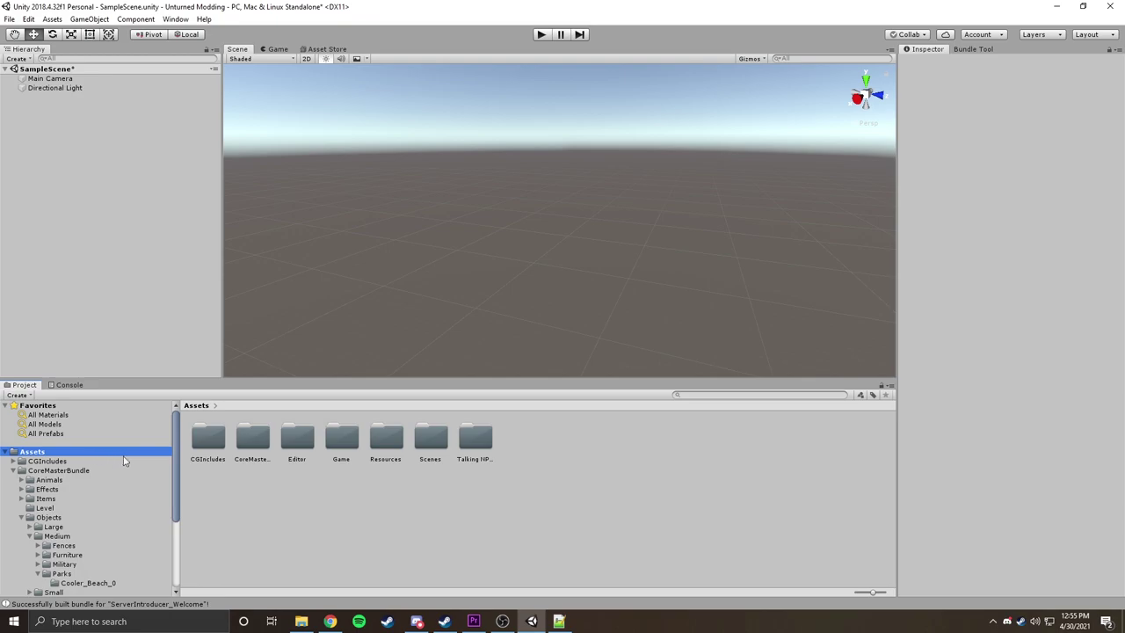
scroll(123, 464, down, 3)
scroll(88, 541, up, 3)
click(479, 443)
double_click(479, 442)
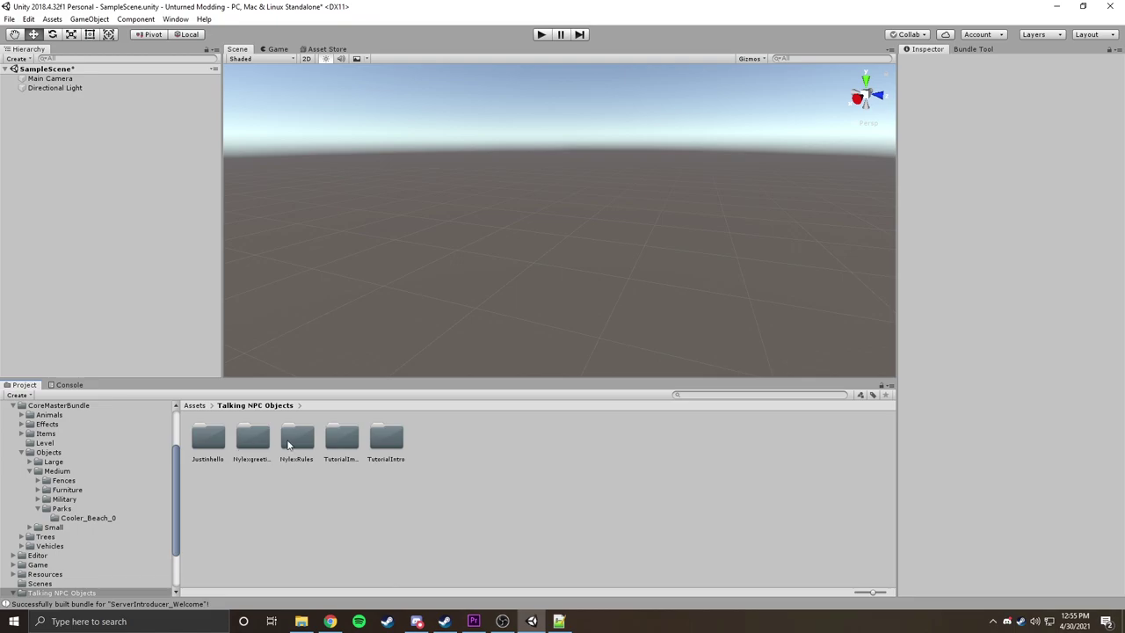
Step: Look through the existing NPC folders, including TutorialIntro, then clear the selection
click(350, 442)
click(388, 442)
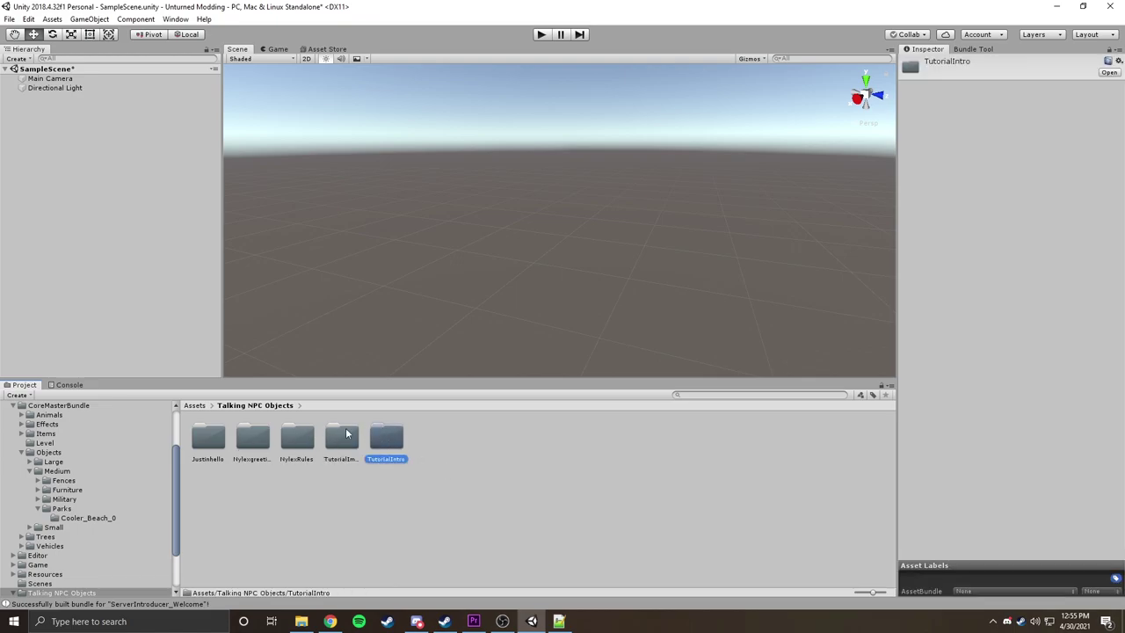
click(253, 437)
click(209, 437)
click(277, 475)
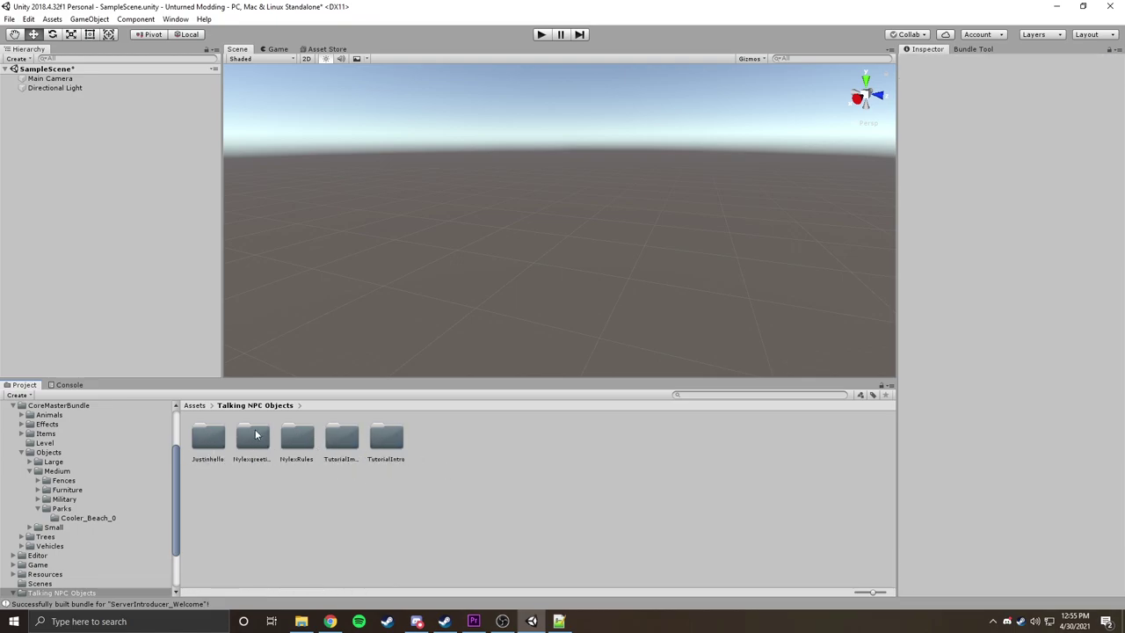
click(303, 448)
click(344, 444)
click(384, 444)
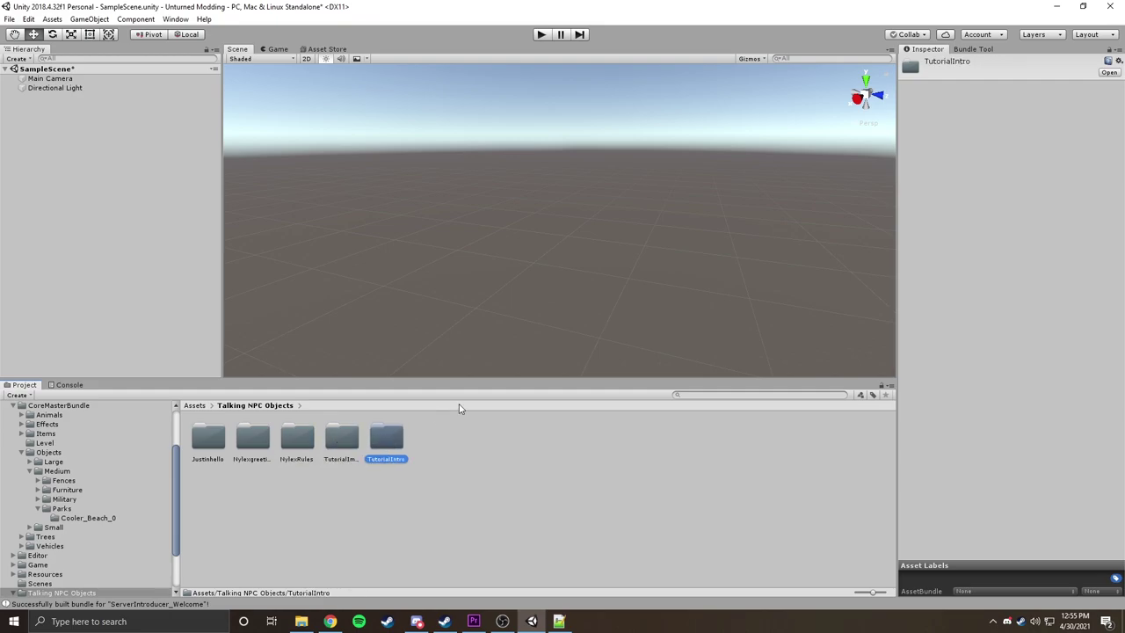
click(475, 459)
Step: Create a new folder in Talking NPC Objects and start naming it 'ServerIntrodu'
right_click(427, 450)
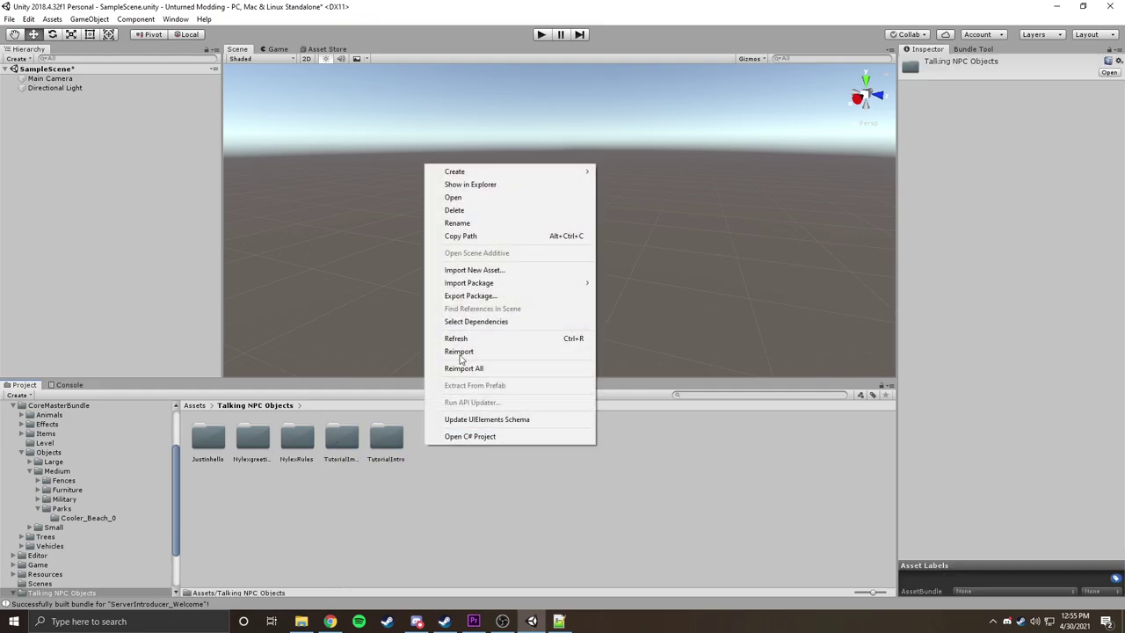
mouse_move(472, 172)
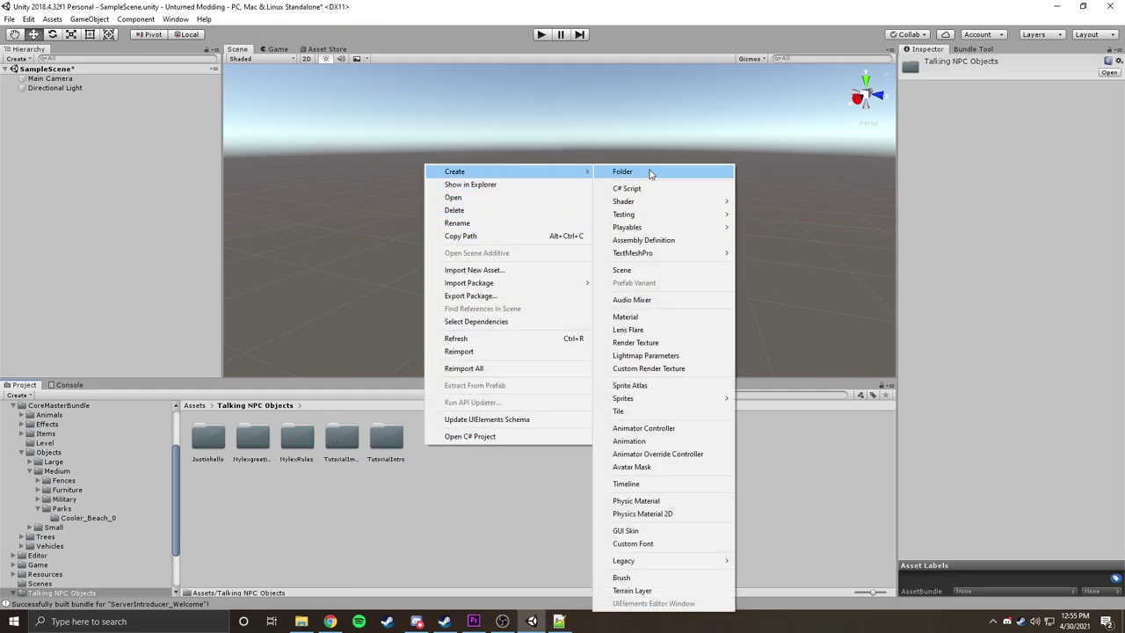
click(650, 174)
text(Serve)
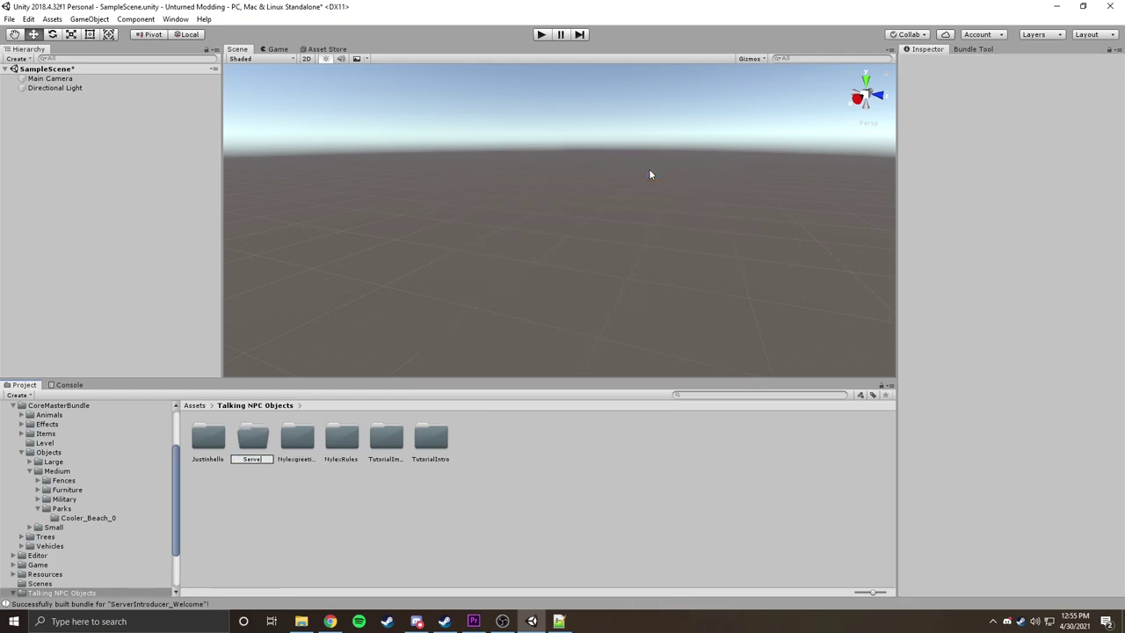